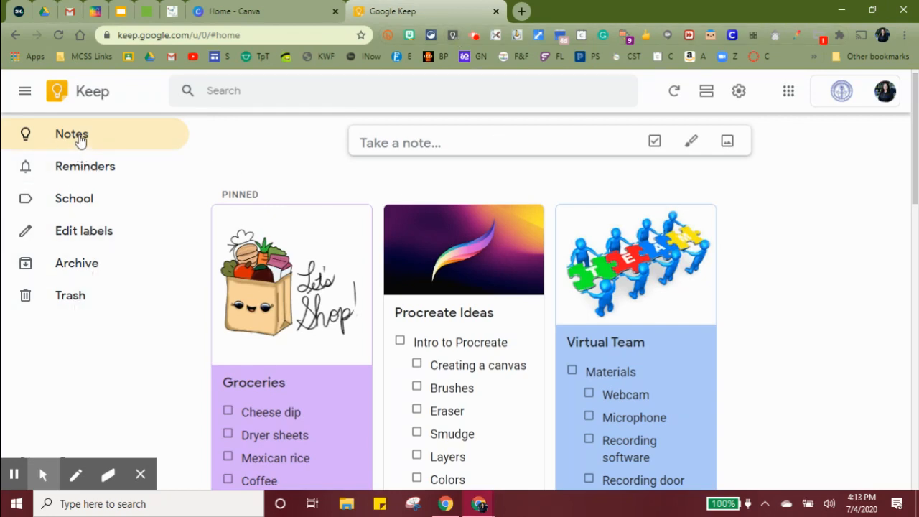
- View the Reminders and School label sections, and create a new label named Home
left_click(89, 174)
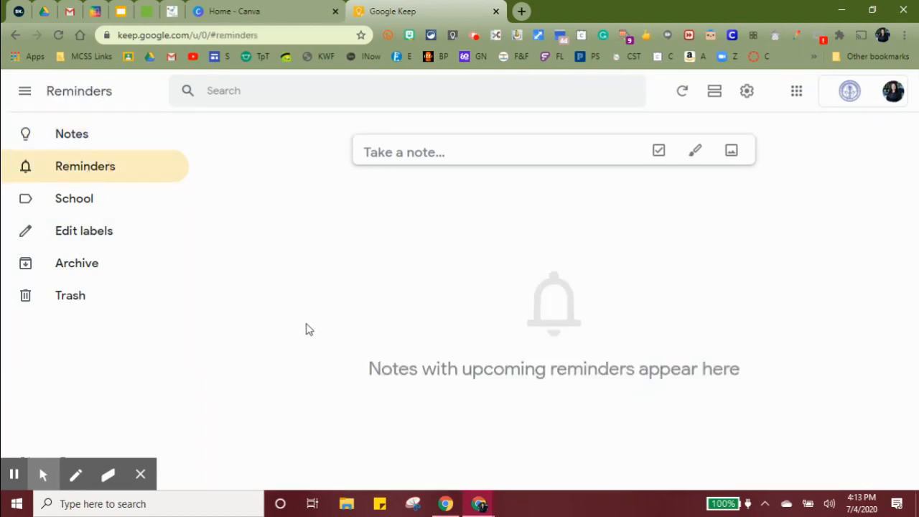
left_click(79, 201)
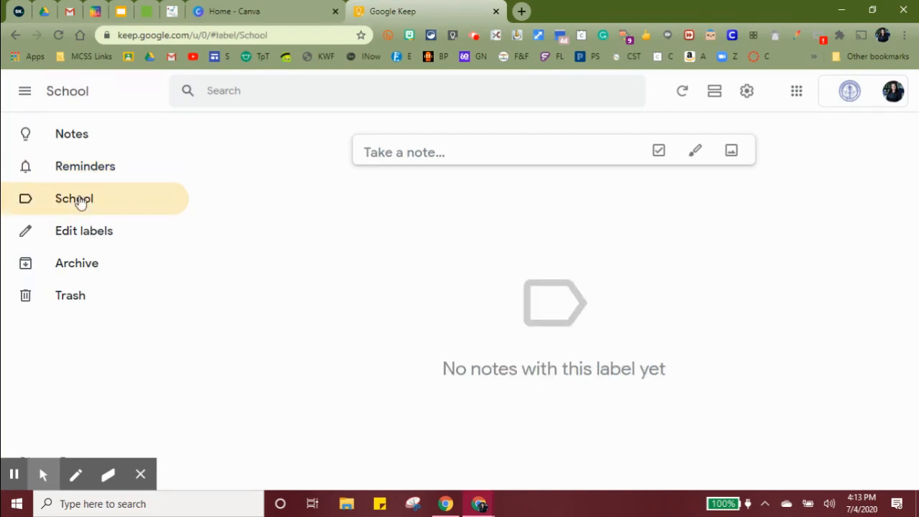
left_click(78, 230)
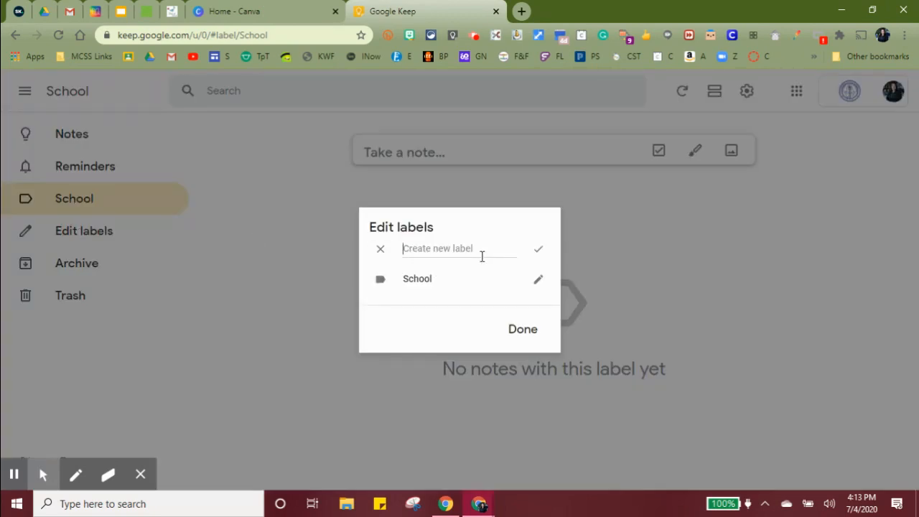
type("Home")
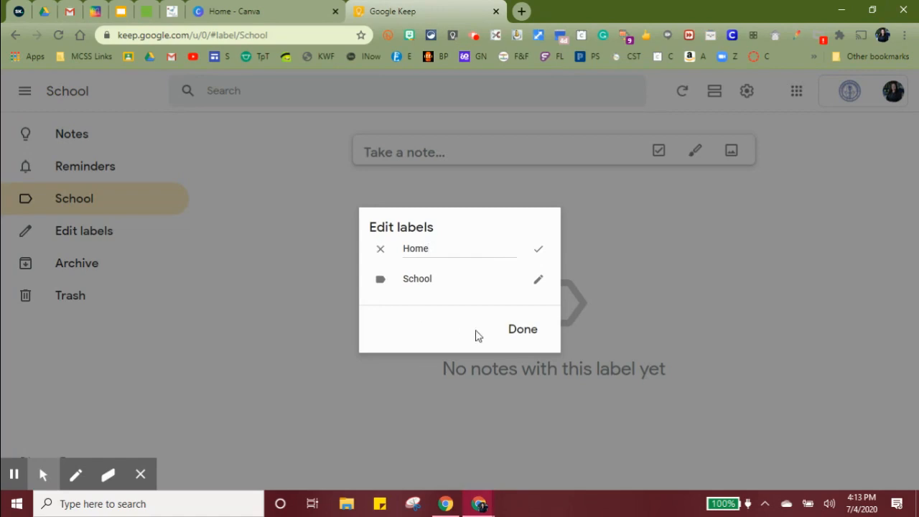
left_click(517, 332)
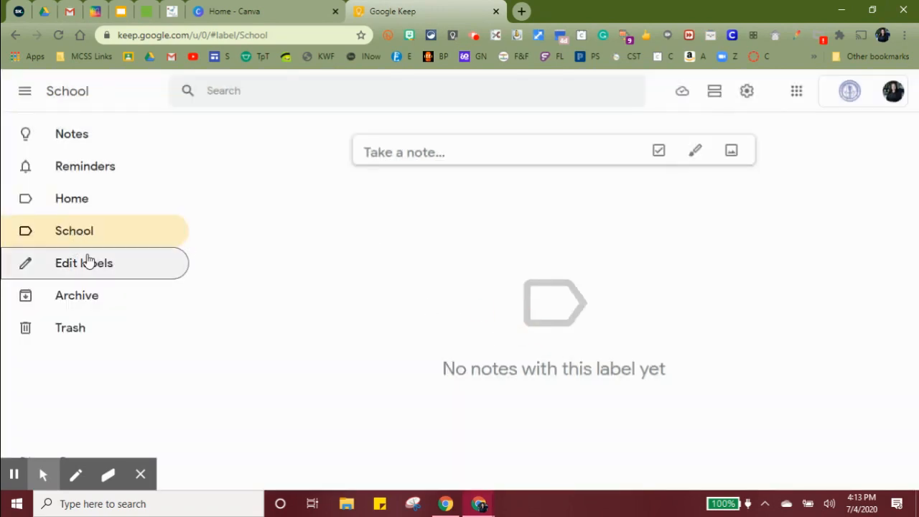
- Create a new label named Happy Tech Teacher and display its notes
left_click(90, 265)
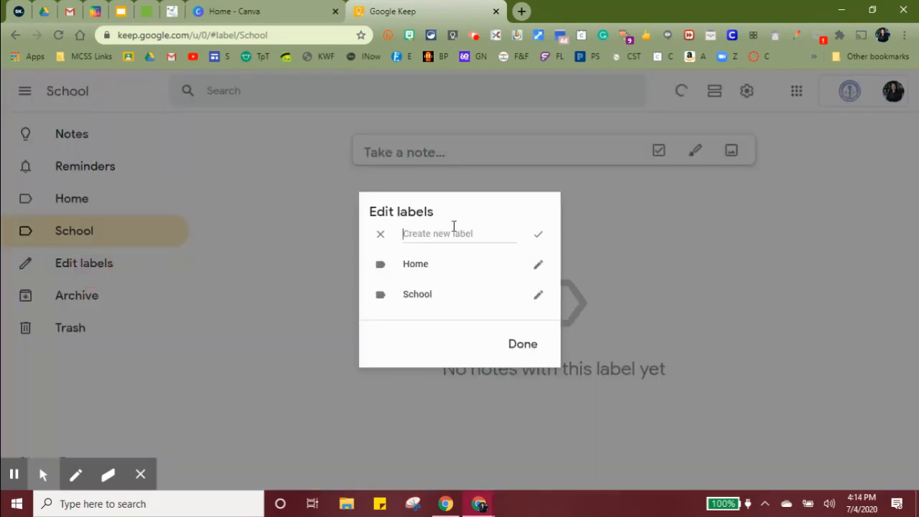
type("Happy Tech Teacheer")
key("BackSpace")
key("BackSpace")
type("r")
left_click(520, 344)
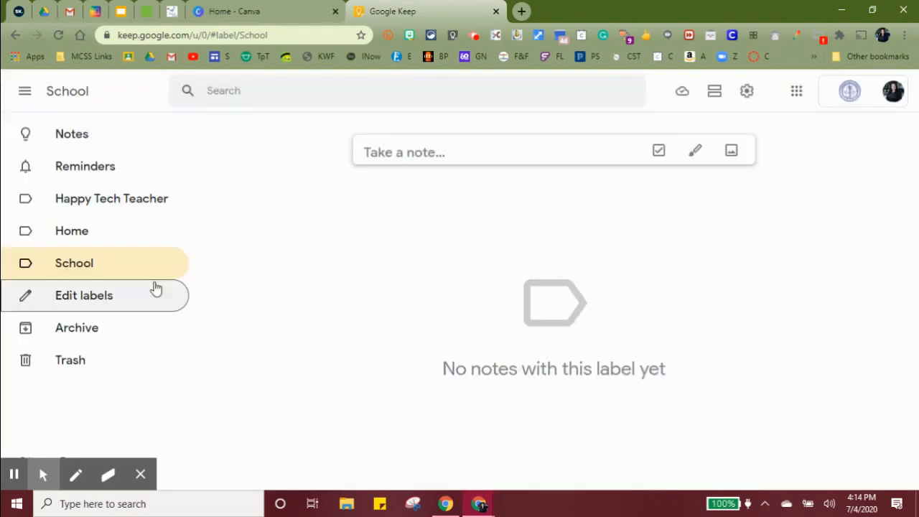
left_click(96, 203)
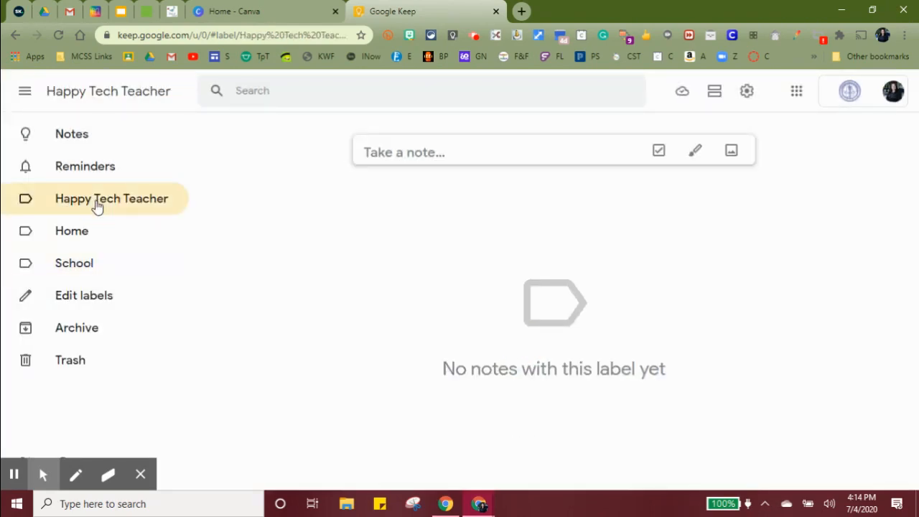
- Assign the Home label to the pinned Groceries note and close the note
left_click(81, 145)
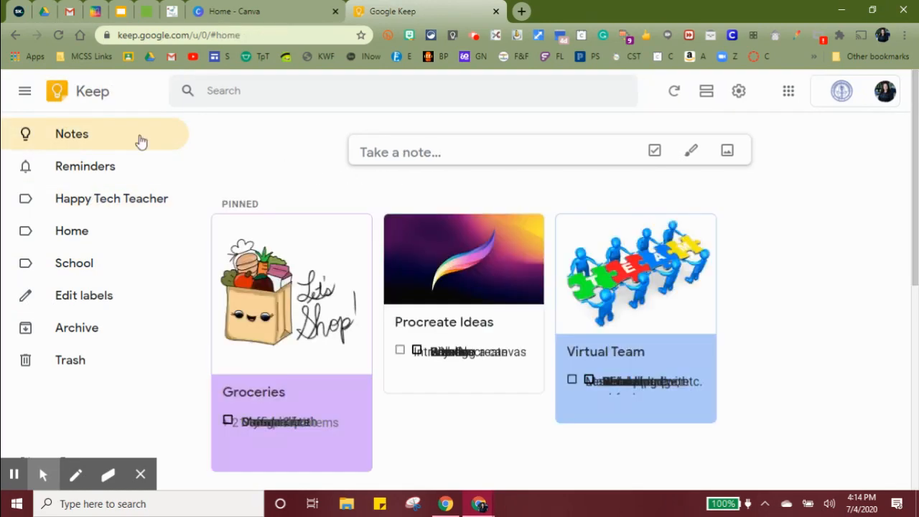
left_click(310, 232)
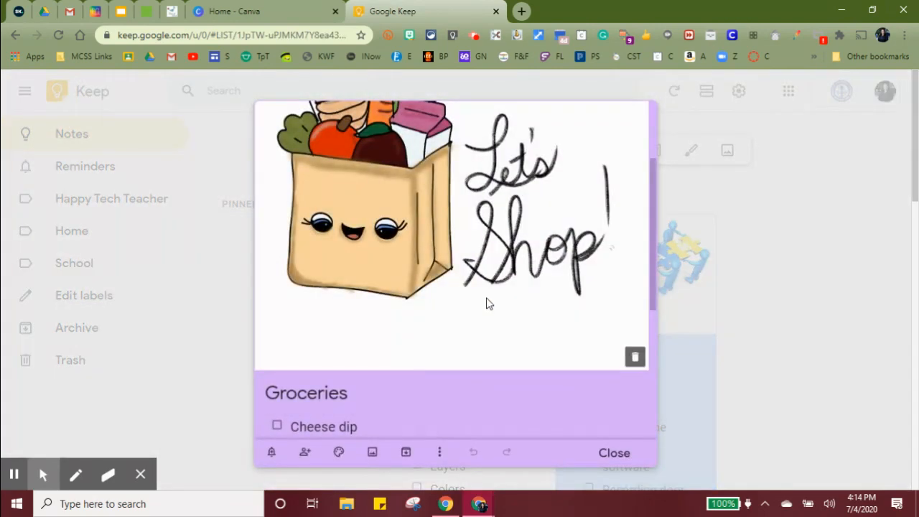
scroll(524, 308, "down", 5)
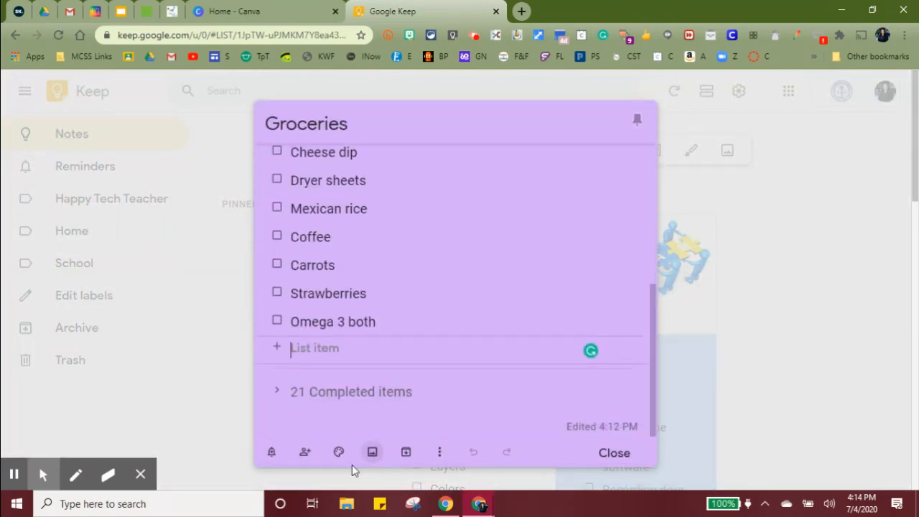
left_click(439, 453)
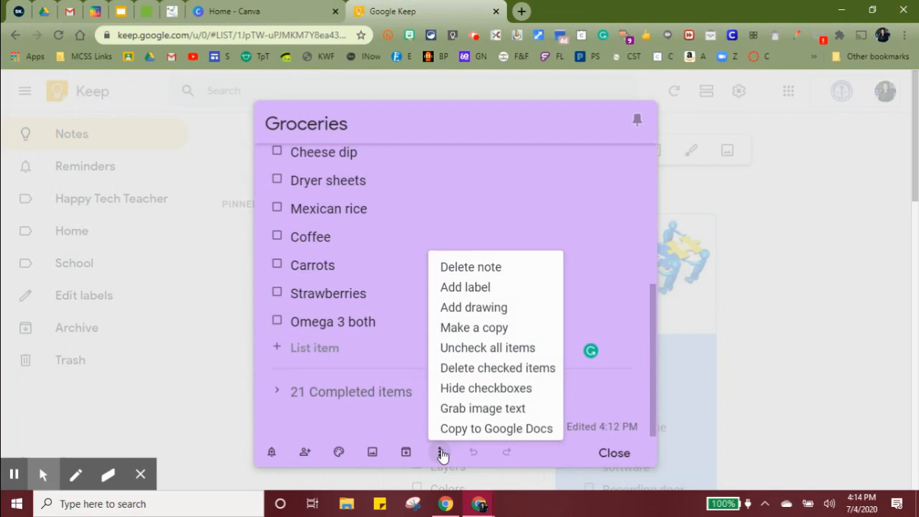
left_click(481, 285)
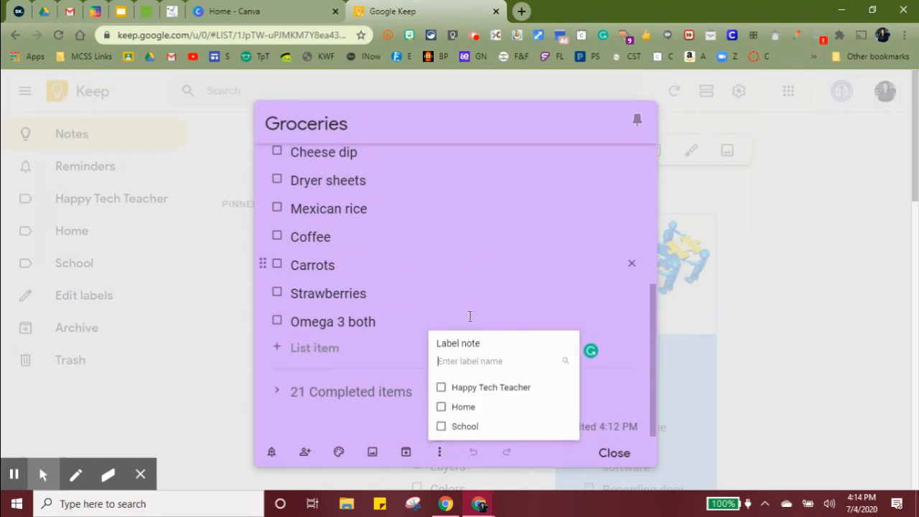
left_click(443, 409)
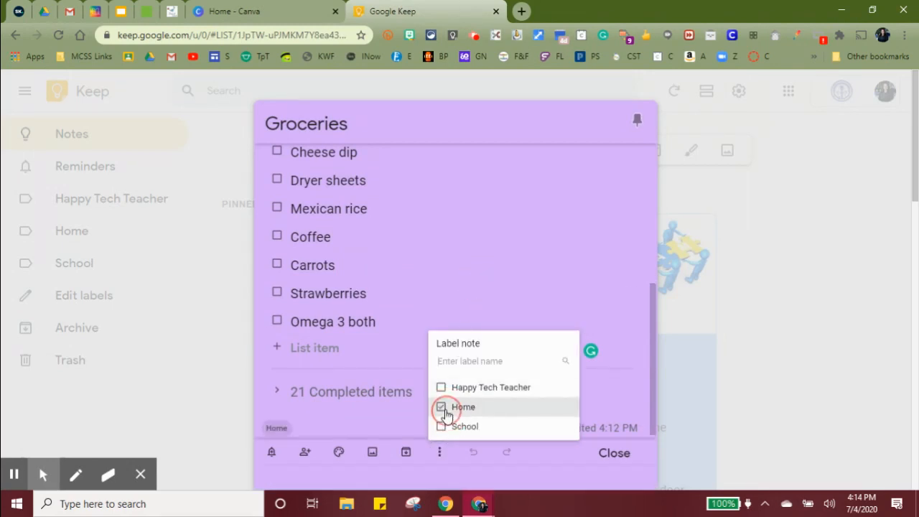
left_click(625, 455)
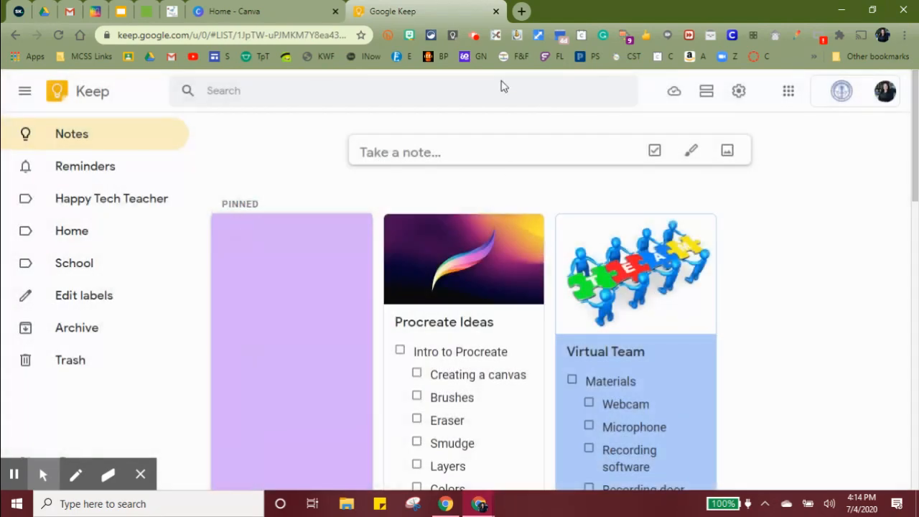
- Display the notes labelled Home and look through the Groceries note down to its label
left_click(68, 234)
left_click(82, 231)
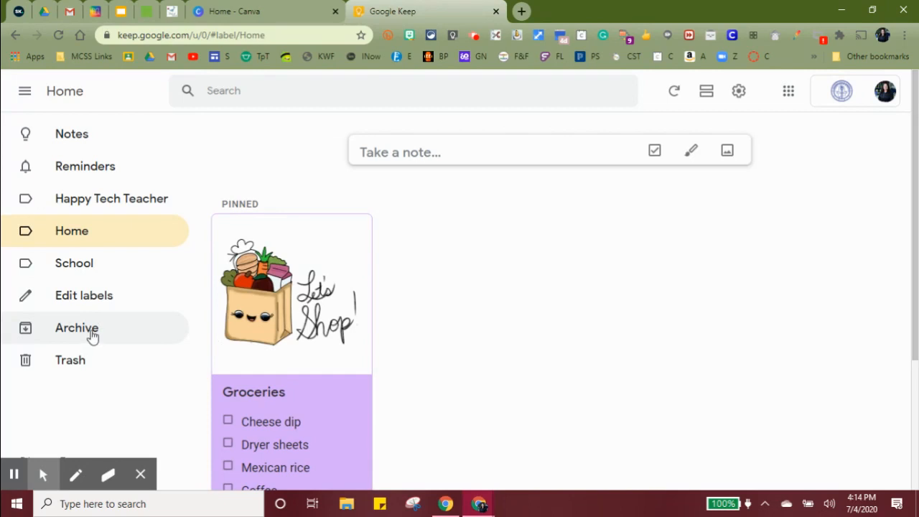
scroll(330, 288, "down", 3)
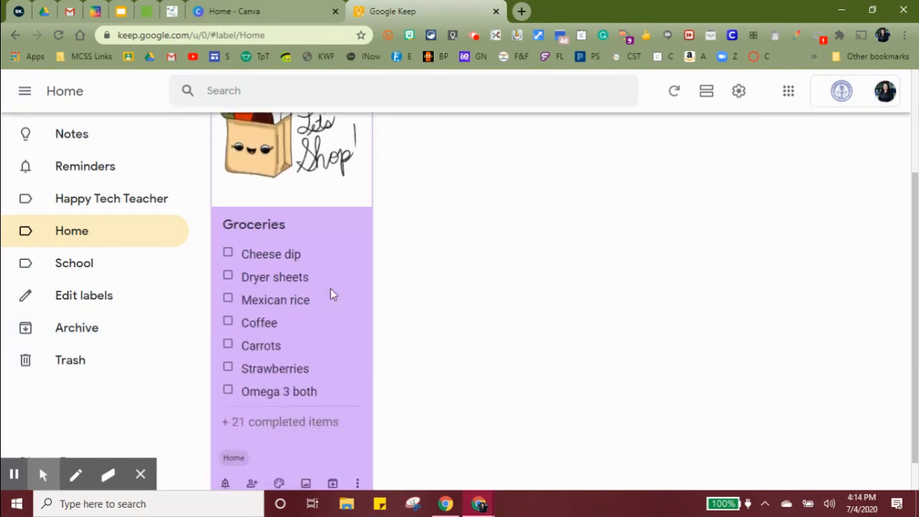
scroll(259, 327, "up", 5)
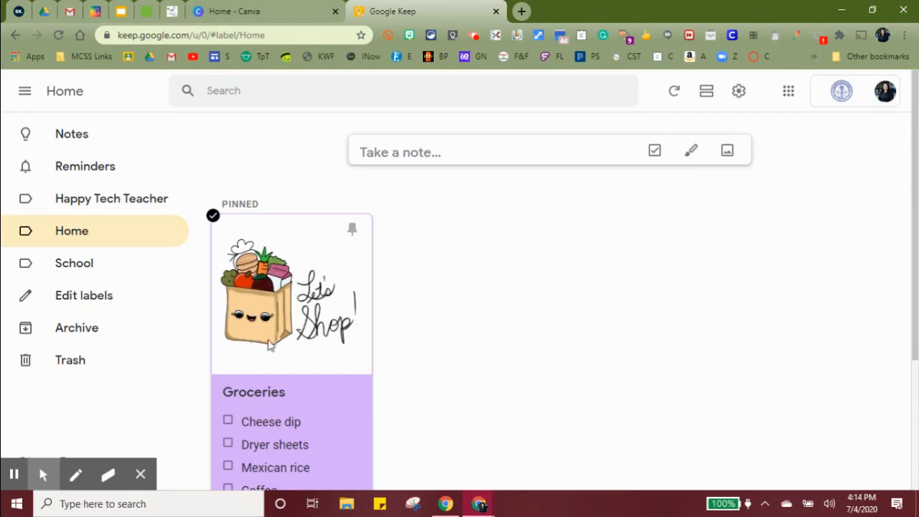
mouse_move(106, 429)
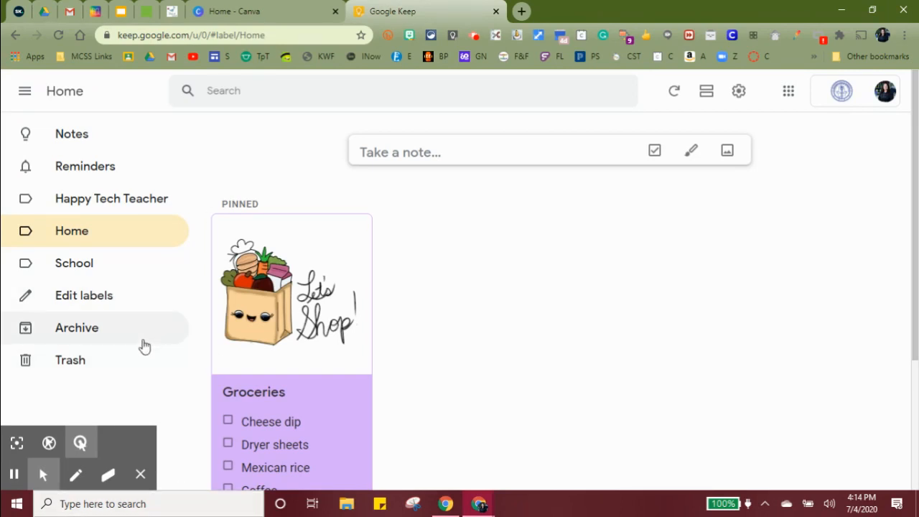
- Return to all notes and look through both the pinned notes and the unpinned ones below them
left_click(86, 138)
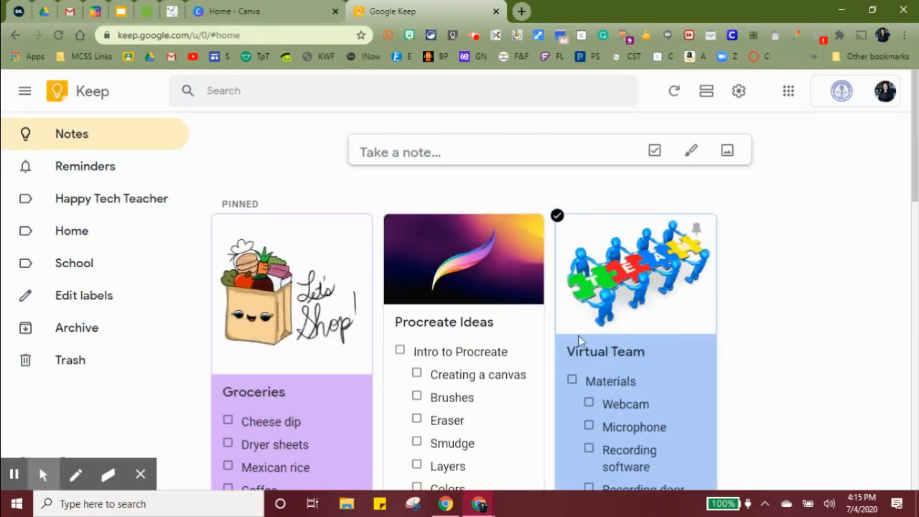
scroll(683, 338, "down", 6)
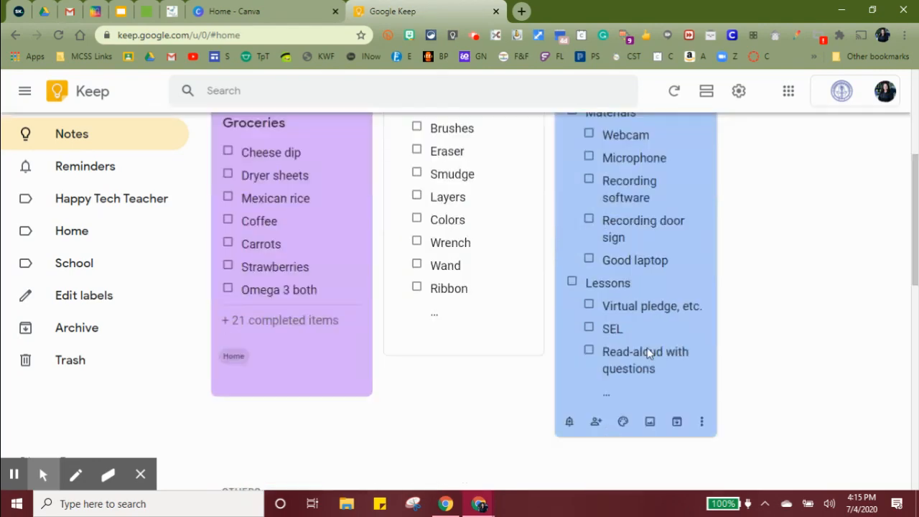
scroll(493, 286, "down", 2)
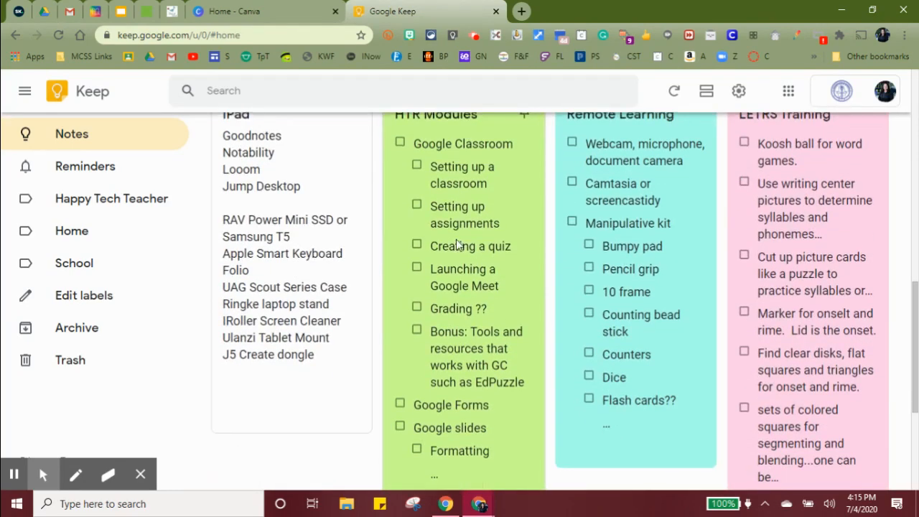
scroll(359, 244, "up", 3)
scroll(262, 270, "down", 2)
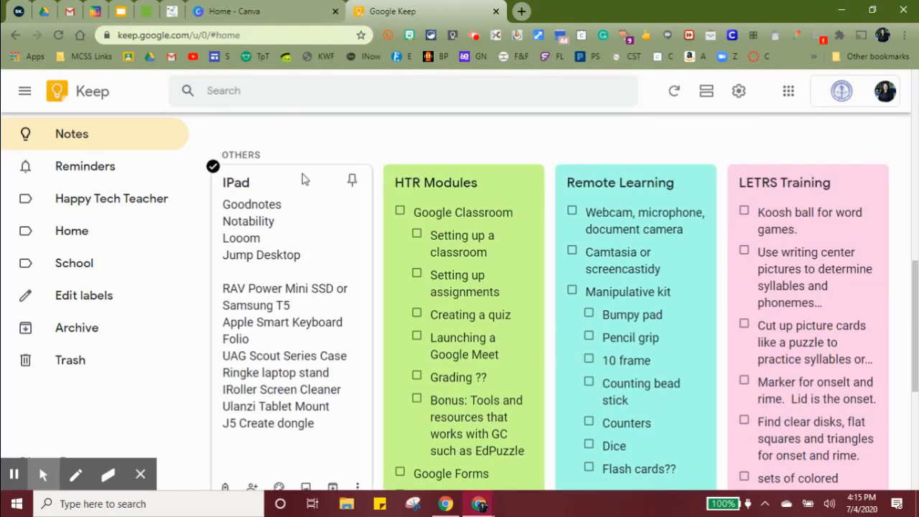
scroll(326, 209, "up", 2)
scroll(332, 215, "up", 6)
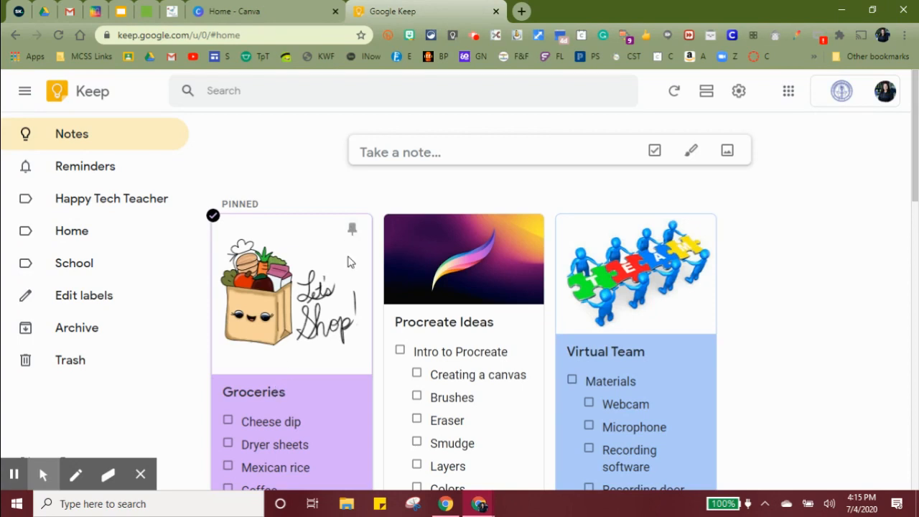
- Unpin the Groceries note, find it among the other notes, and pin it again
left_click(354, 230)
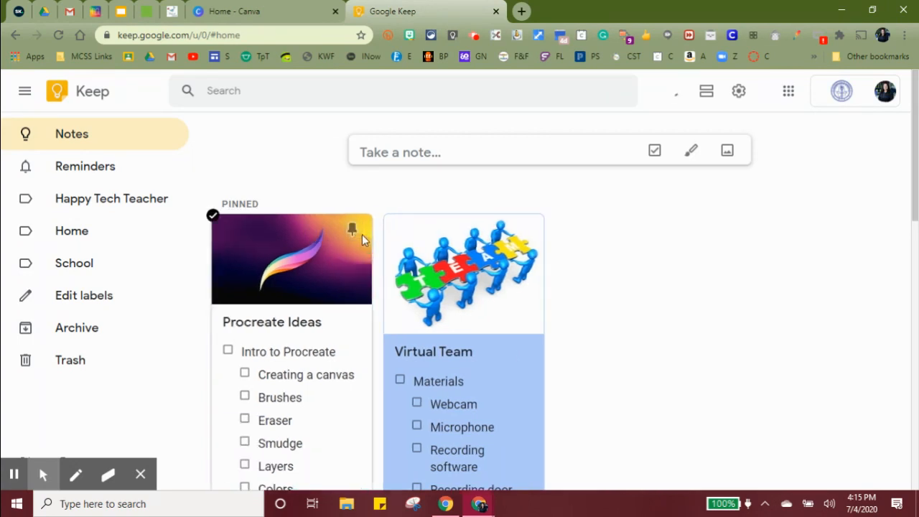
scroll(589, 415, "down", 3)
scroll(588, 415, "down", 4)
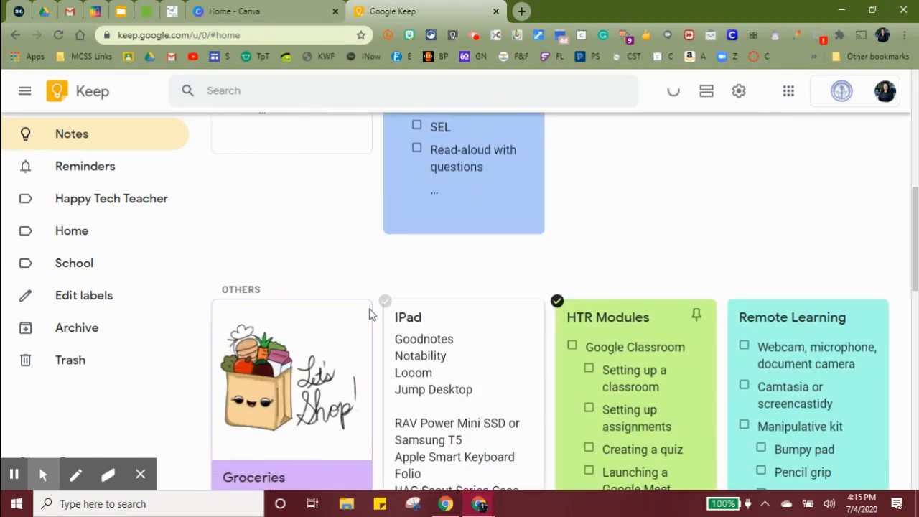
left_click(354, 315)
scroll(311, 289, "up", 8)
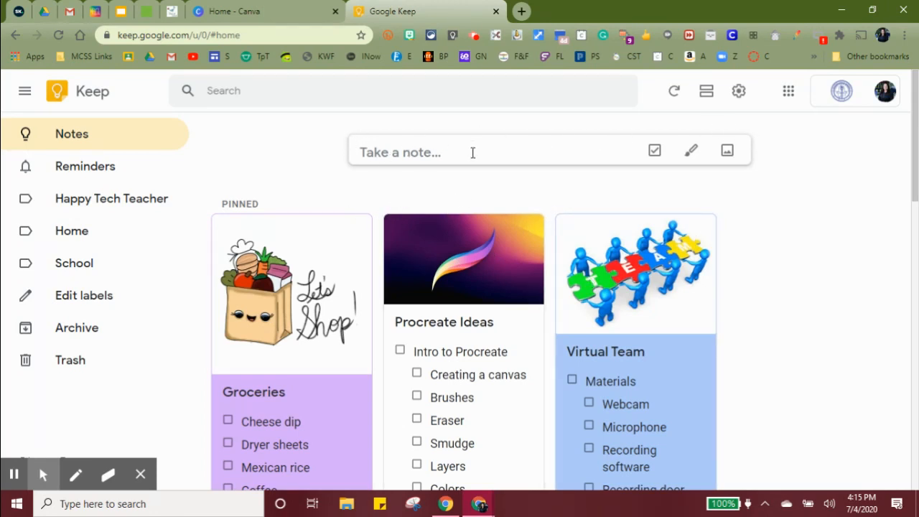
- Start a new note with the title "YouTube Video Ideas" and go to its body text
left_click(421, 153)
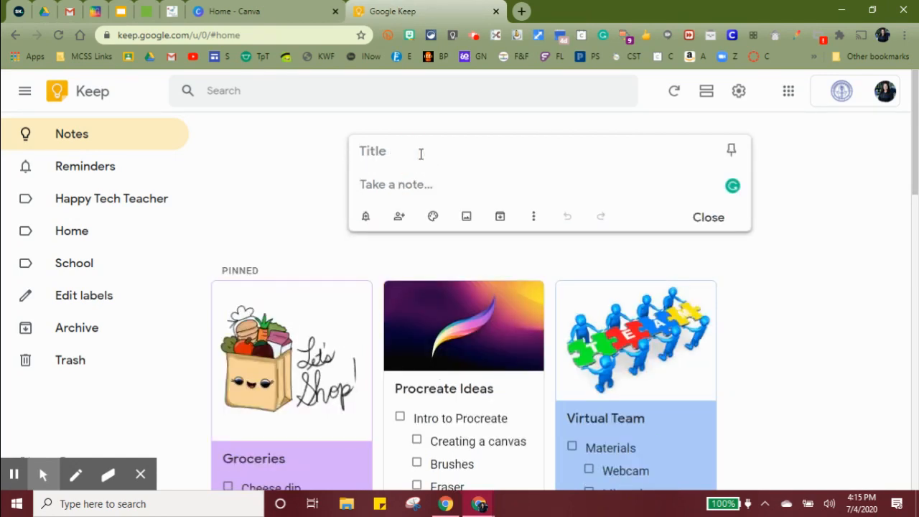
left_click(375, 153)
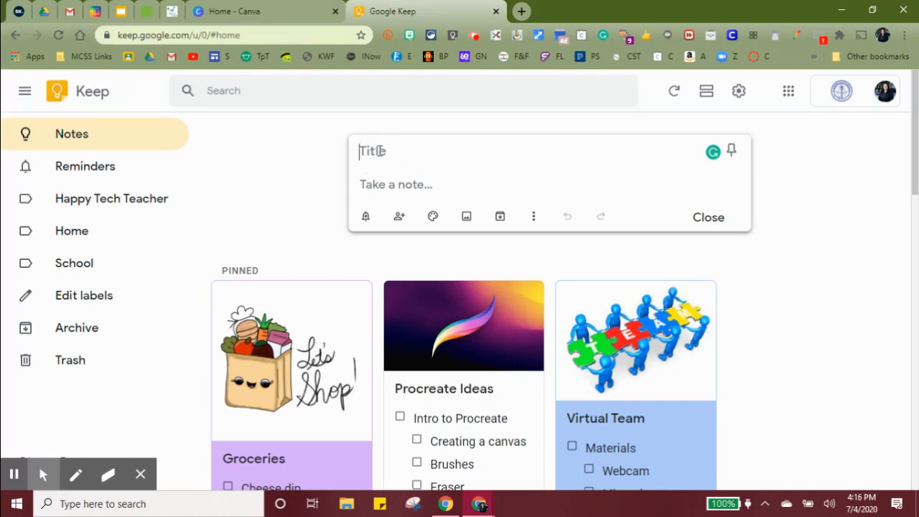
type("YouTube")
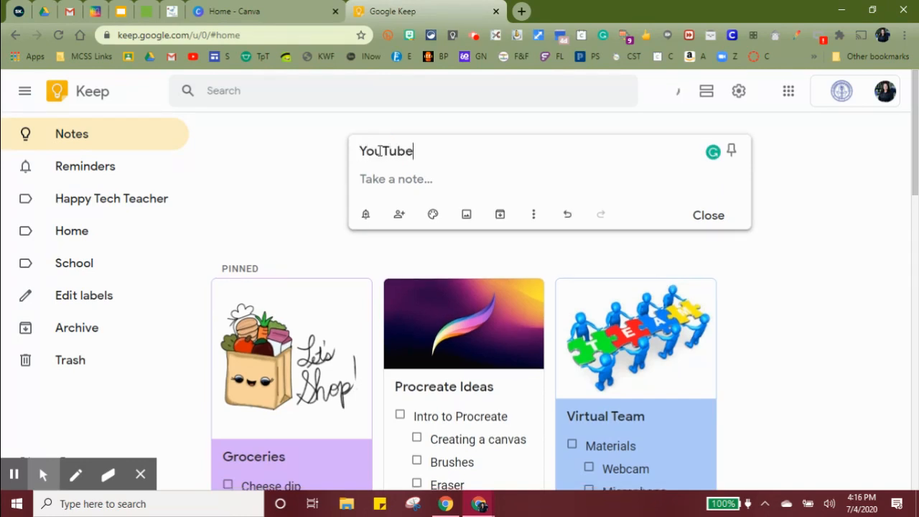
type(" Video Ideas")
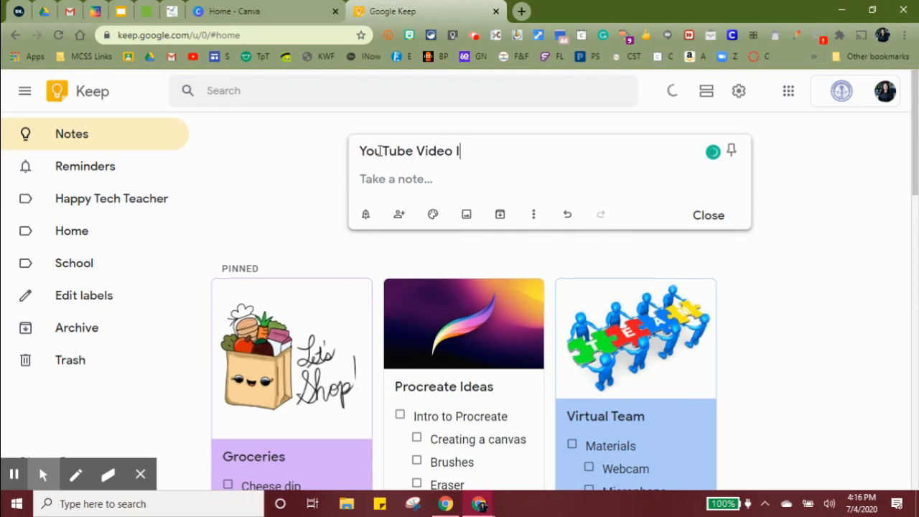
left_click(399, 184)
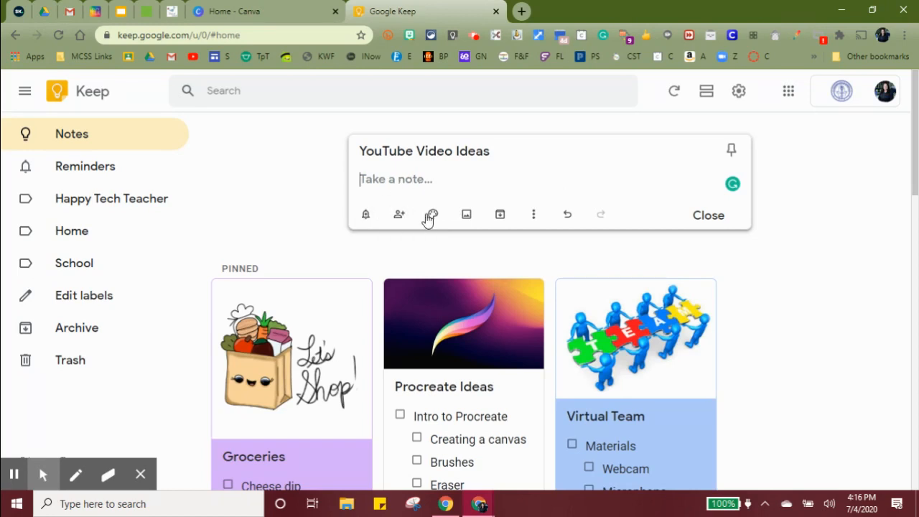
- Set the background colour of the YouTube Video Ideas note to the darker blue
mouse_move(433, 217)
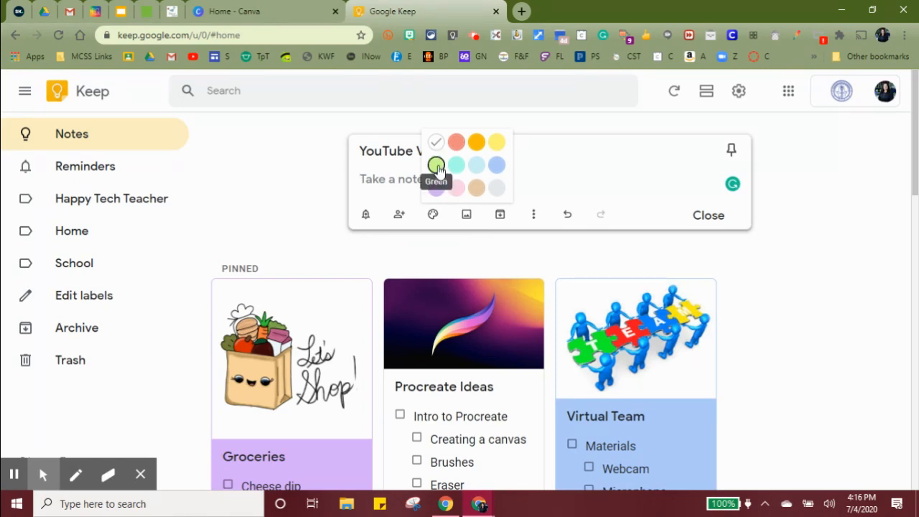
left_click(497, 168)
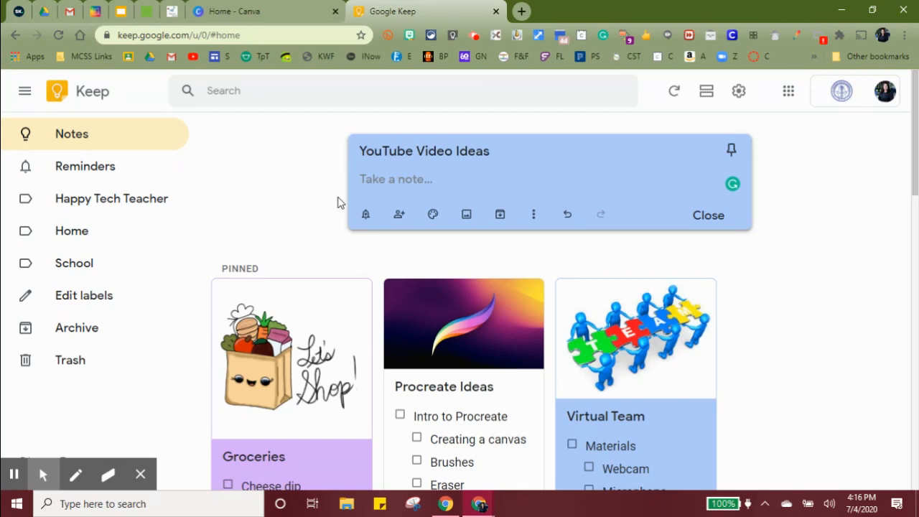
left_click(433, 215)
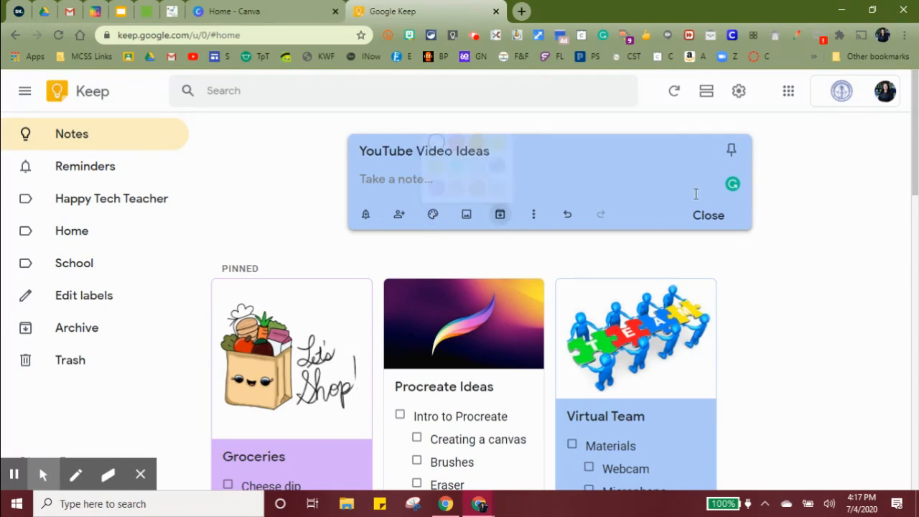
- Finish creating the YouTube Video Ideas note and find it among the unpinned notes
left_click(731, 152)
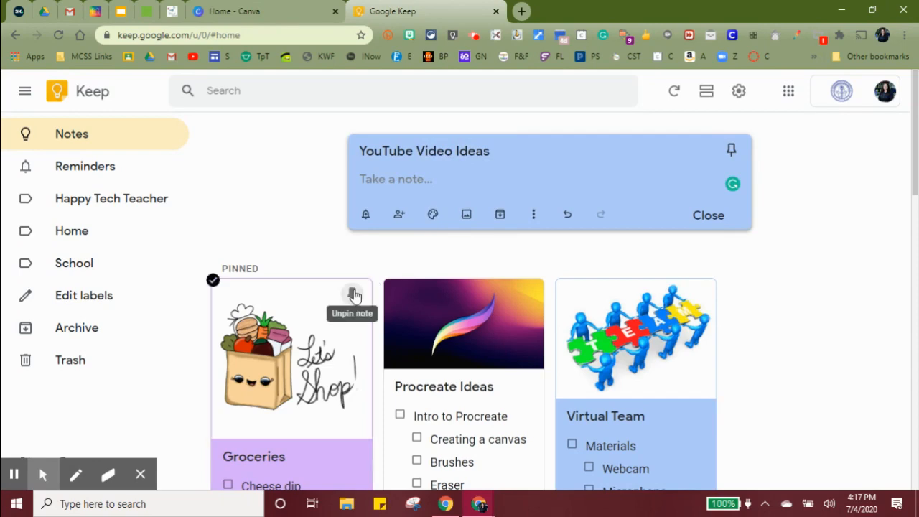
left_click(353, 293)
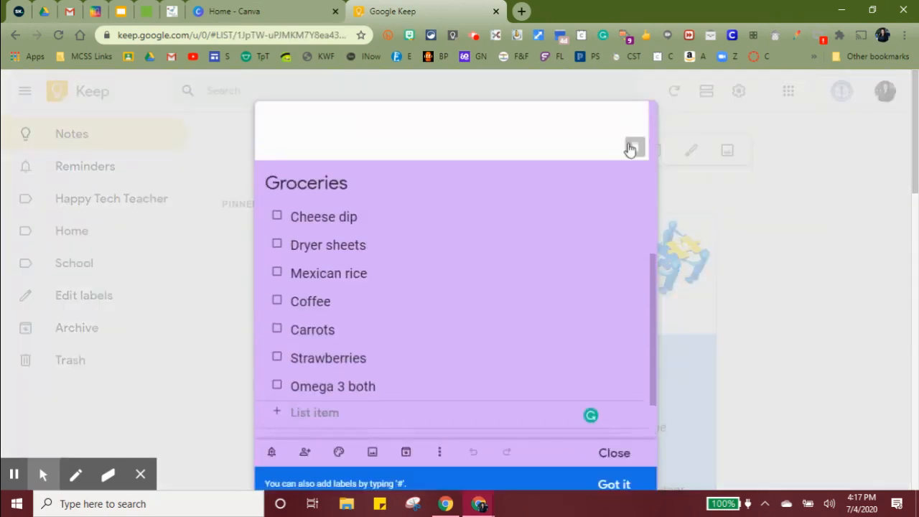
left_click(795, 309)
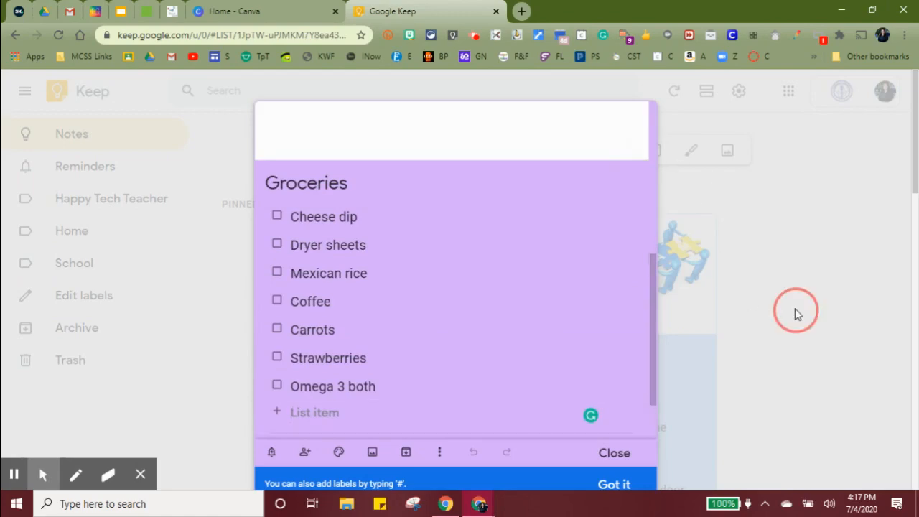
scroll(367, 358, "down", 10)
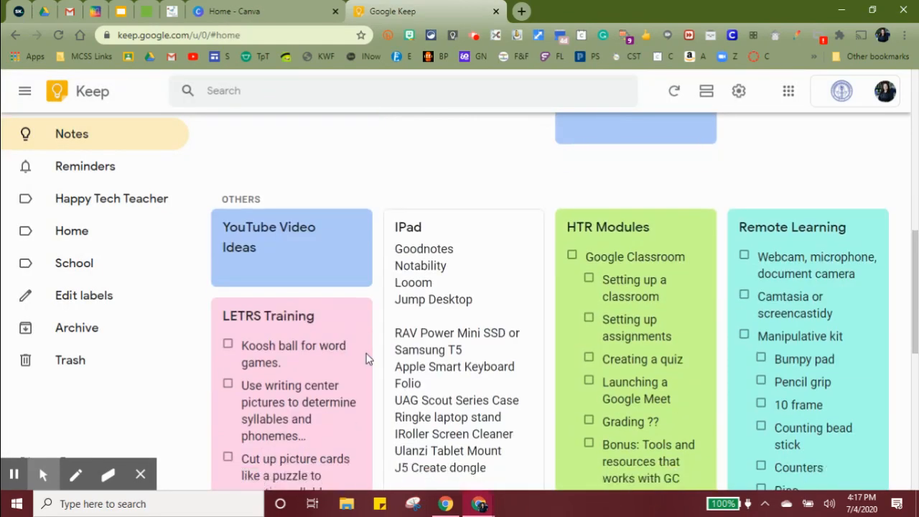
scroll(366, 358, "up", 10)
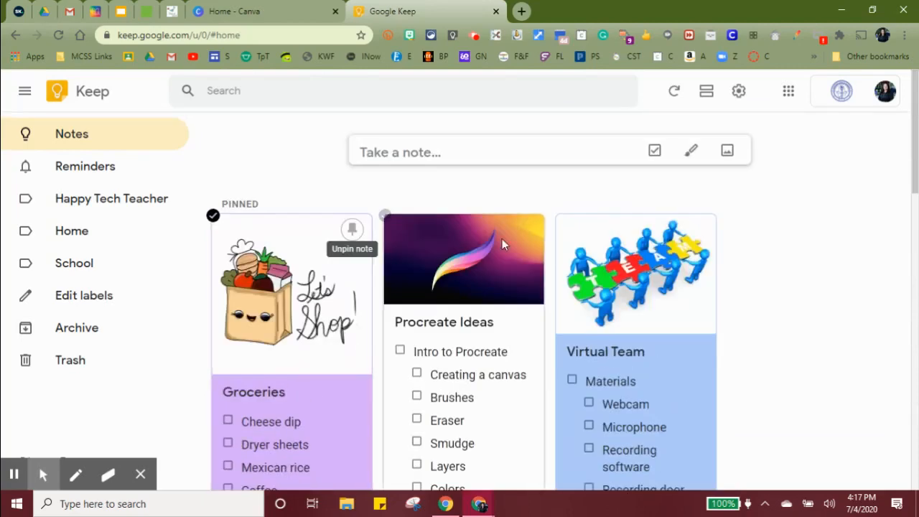
scroll(610, 316, "down", 10)
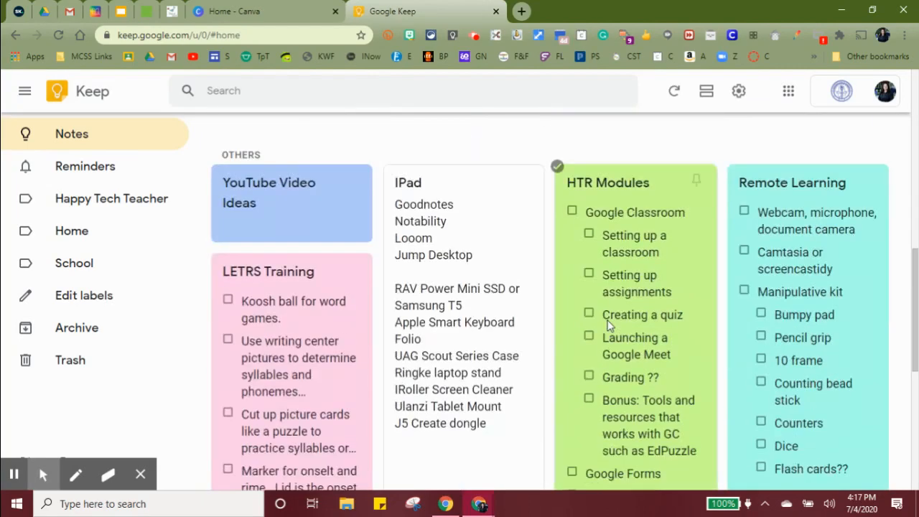
scroll(607, 324, "up", 5)
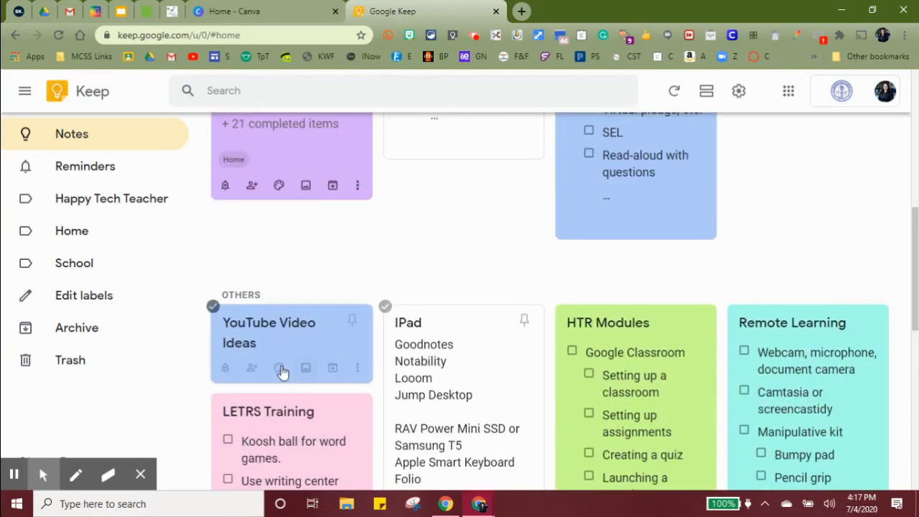
- Reopen the YouTube Video Ideas note and enter "This is an example note." as its body text
left_click(287, 328)
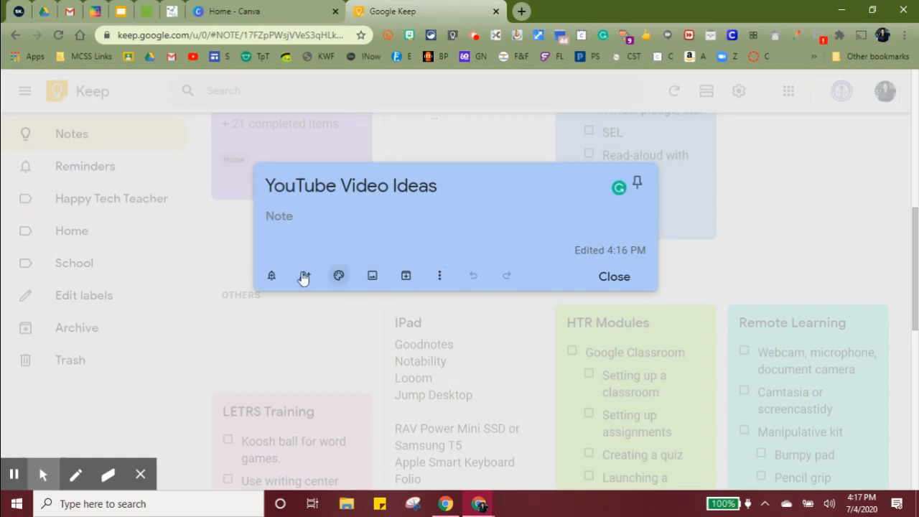
left_click(304, 215)
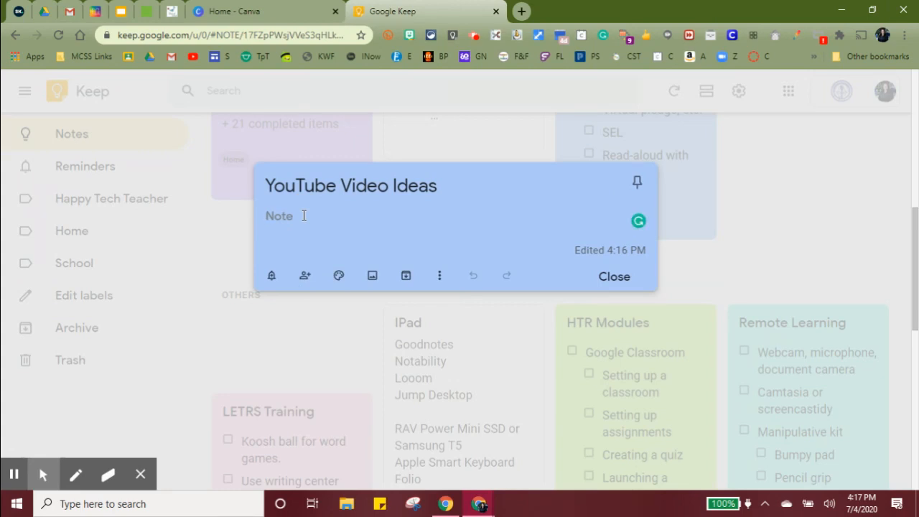
type("This is an example note.")
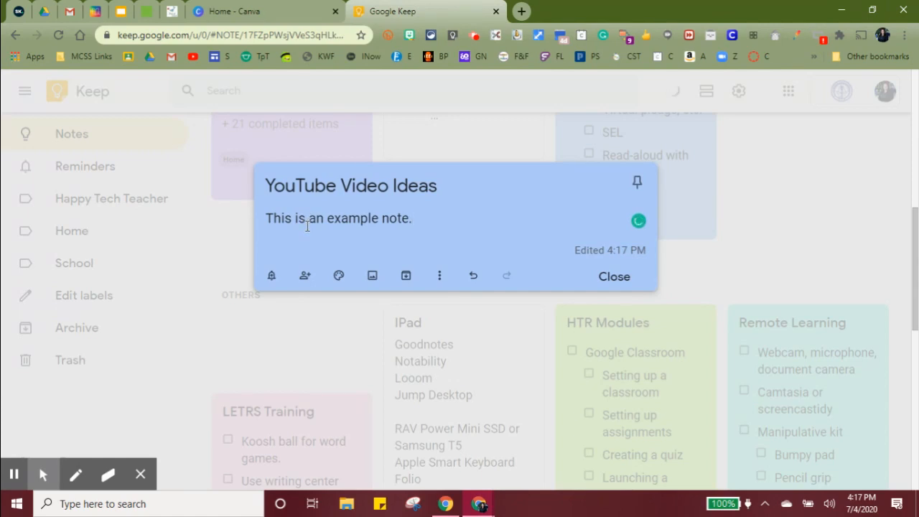
- Examine the note's reminder options for date, time and place, and its collaborator sharing settings, without saving any of them
left_click(271, 278)
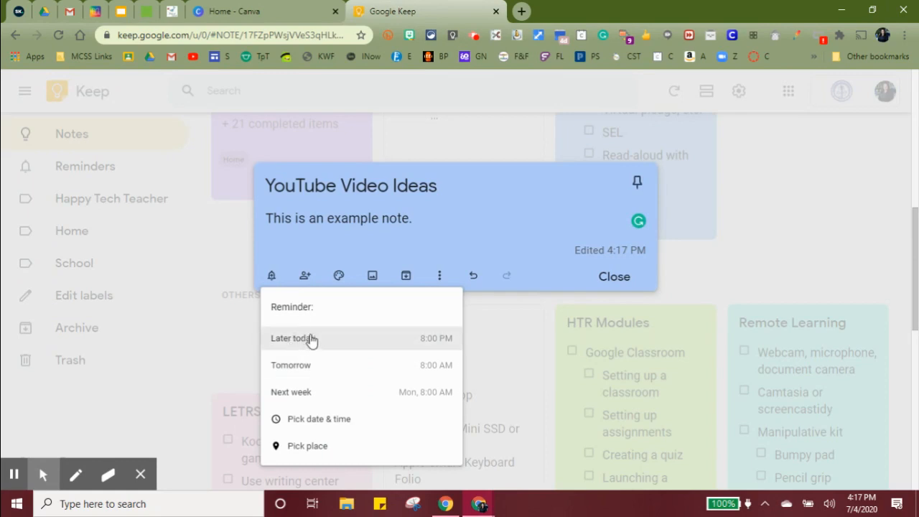
left_click(315, 419)
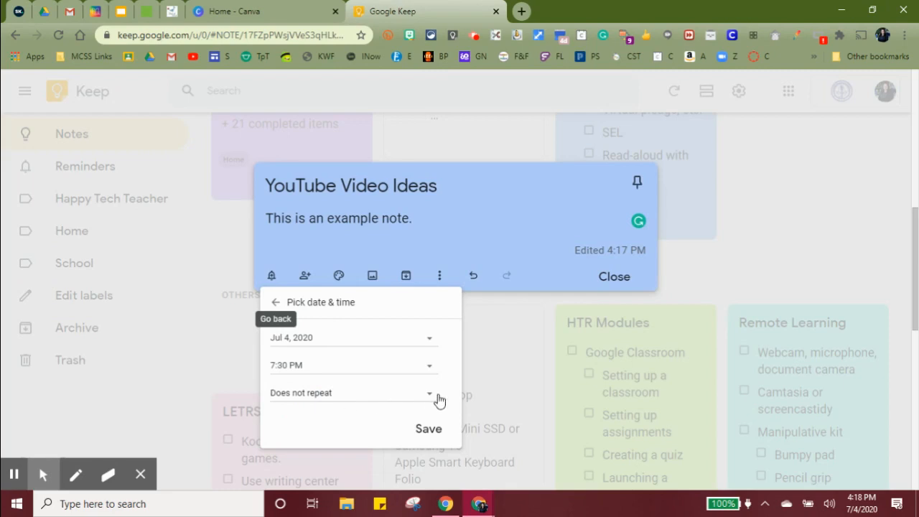
left_click(275, 302)
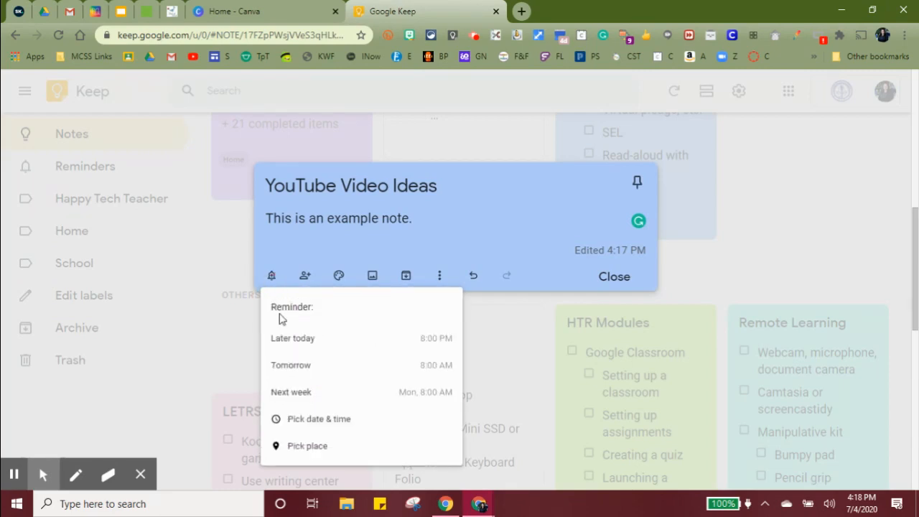
left_click(297, 447)
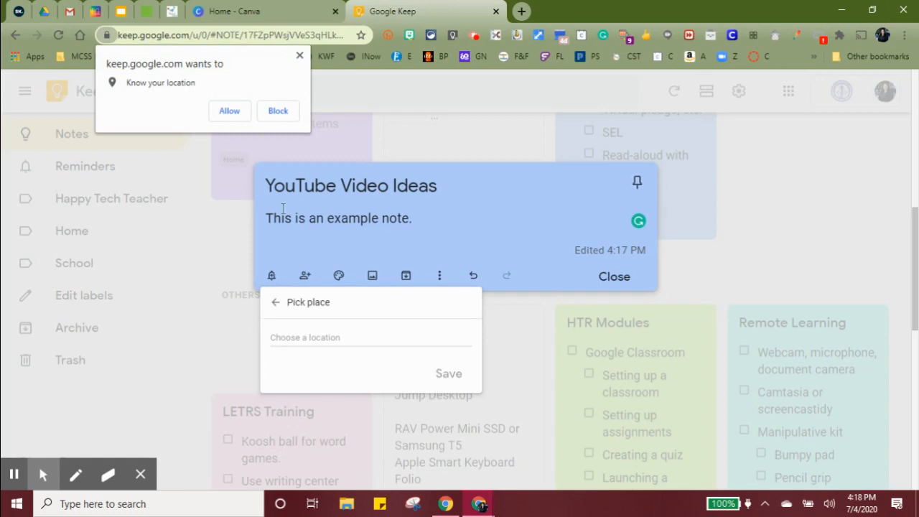
left_click(300, 58)
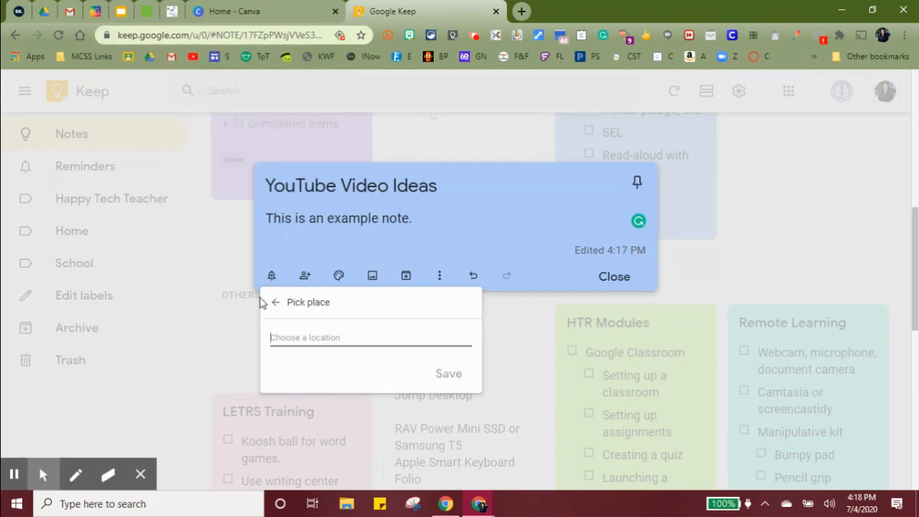
left_click(275, 302)
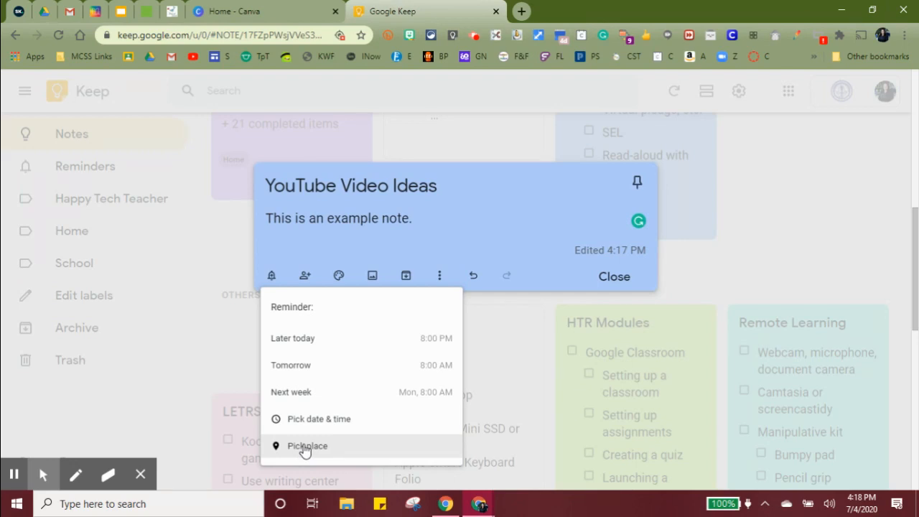
left_click(273, 255)
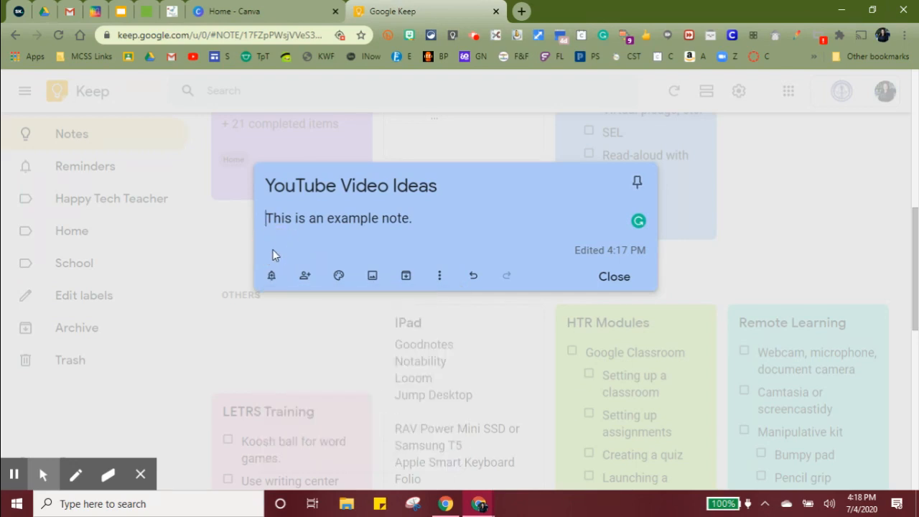
left_click(309, 276)
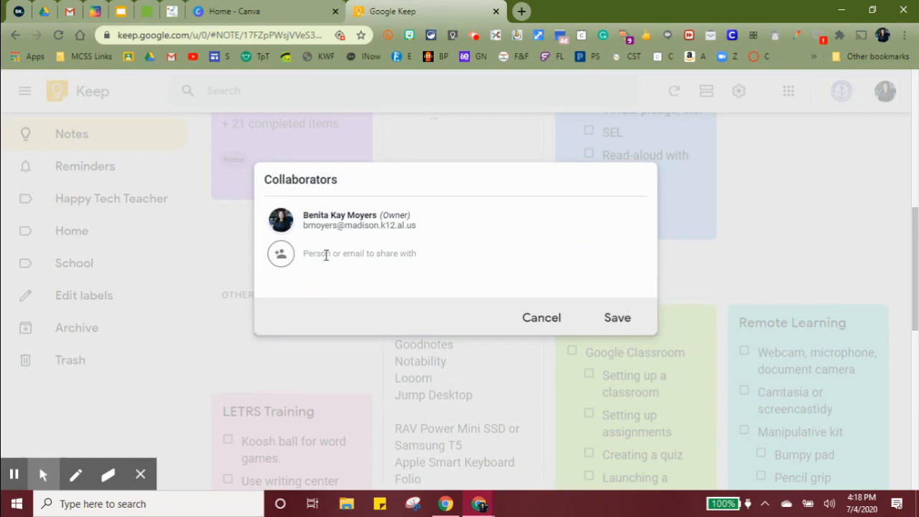
left_click(542, 318)
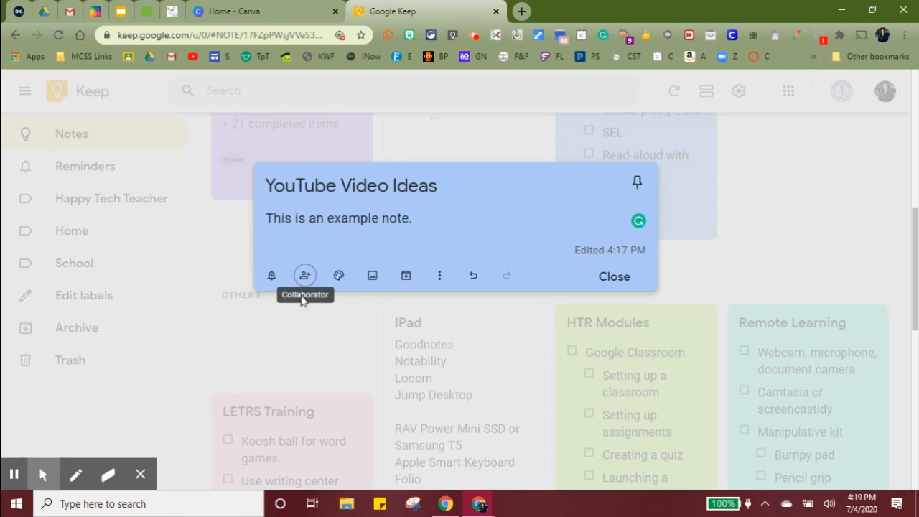
- Show checkboxes in the YouTube Video Ideas note and replace the example sentence with the item "Google Keep"
left_click(439, 275)
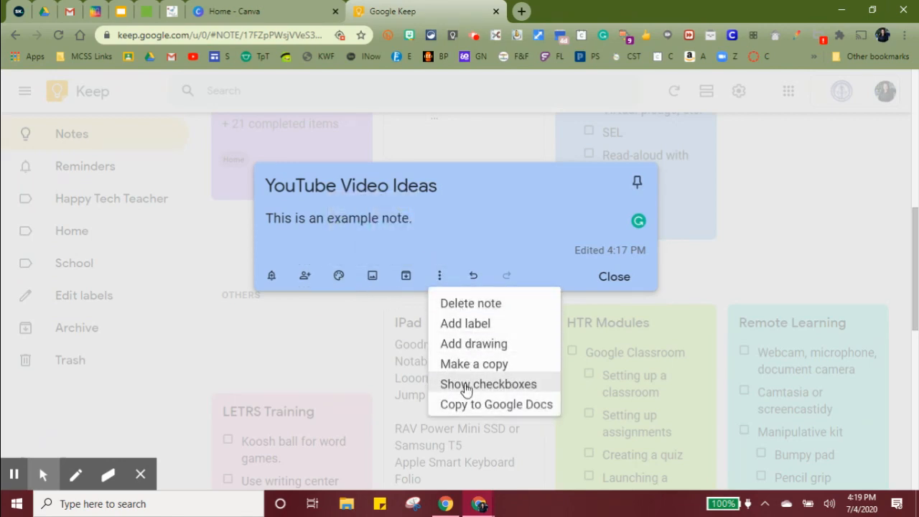
left_click(465, 386)
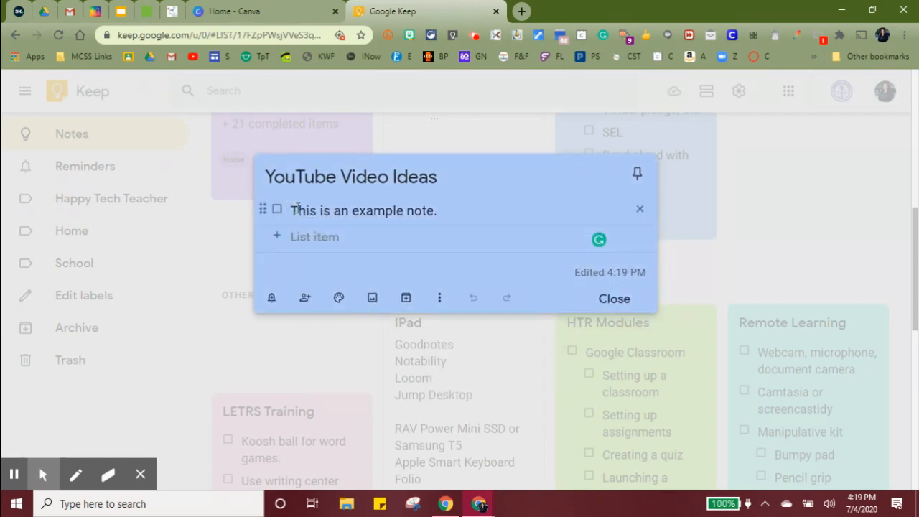
left_click_drag(297, 211, 460, 214)
key("BackSpace")
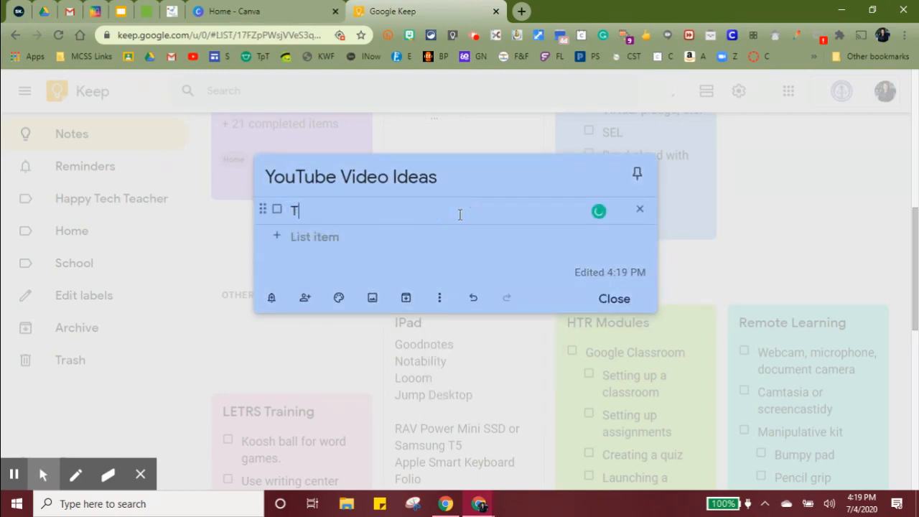
key("BackSpace")
type("Google Kepp")
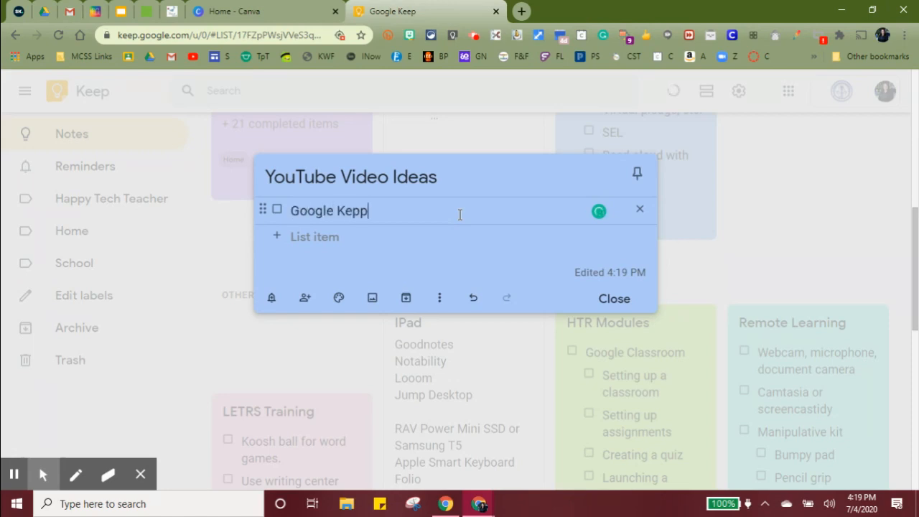
key("BackSpace")
key("BackSpace")
type("ep")
- Add the checklist items "Google Slides" and "Google Docs" below Google Keep
key("Return")
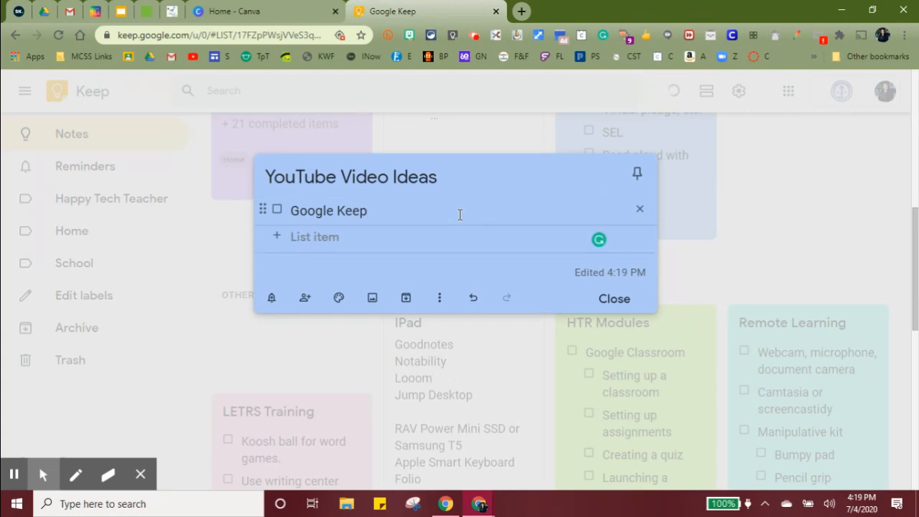
type("Google Slides")
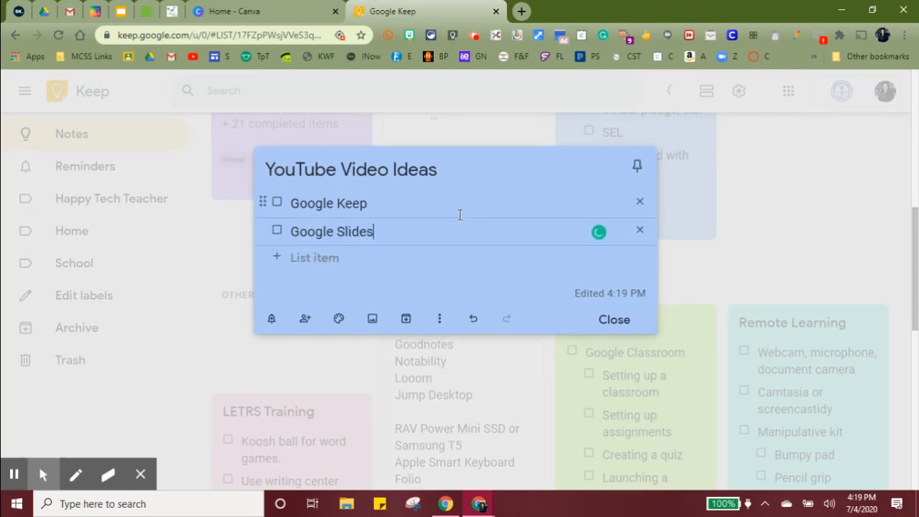
key("Return")
type("Goog")
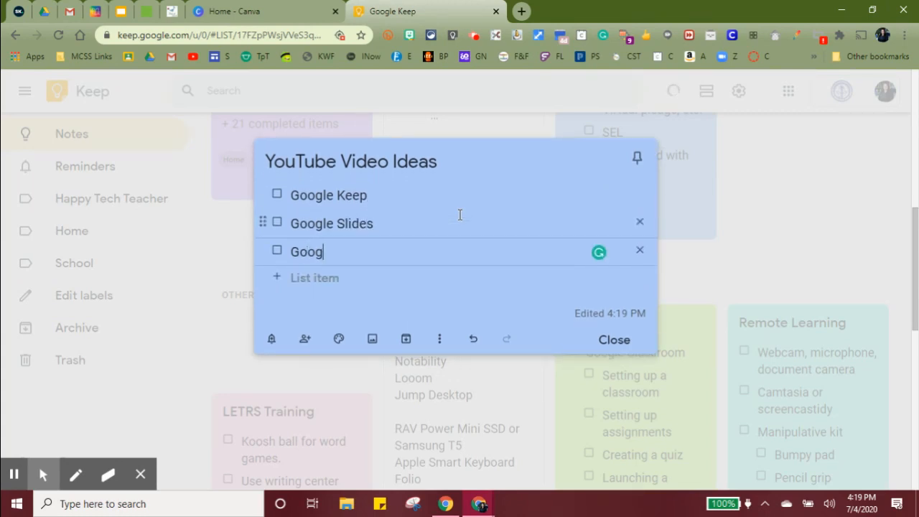
type("le Docs")
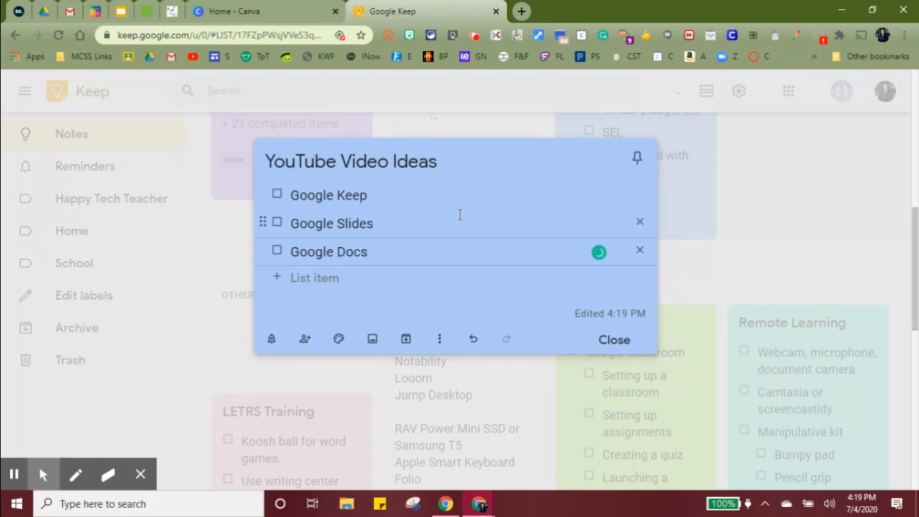
- Mark the Google Keep item as completed, and return it to the unchecked items
left_click(277, 195)
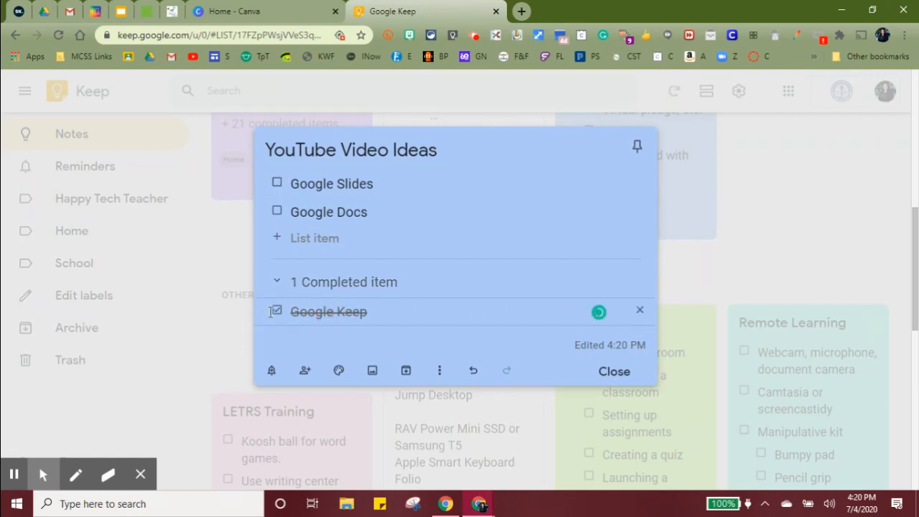
left_click(308, 311)
left_click_drag(307, 264, 300, 183)
left_click(277, 311)
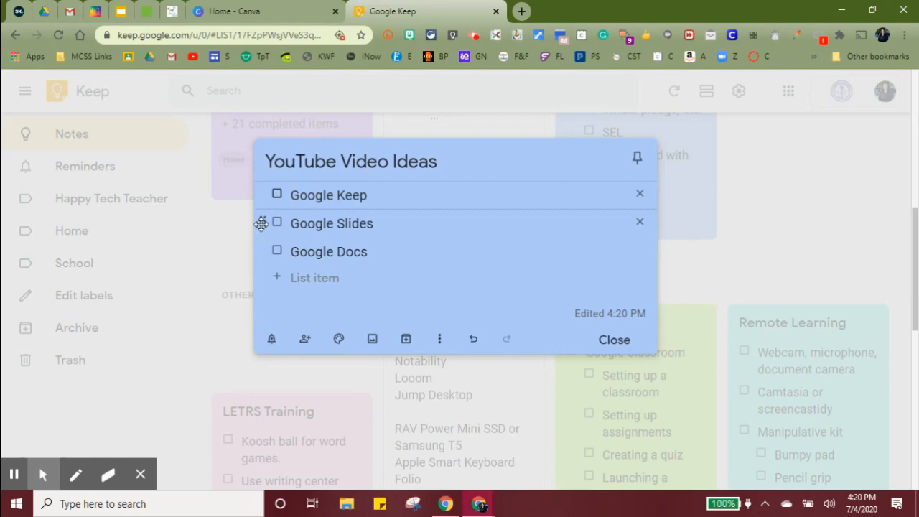
- Move Google Slides above Google Keep in the checklist and add the items "Inserting Media" and "Inserting Tables" directly below Google Slides
left_click_drag(261, 224, 268, 185)
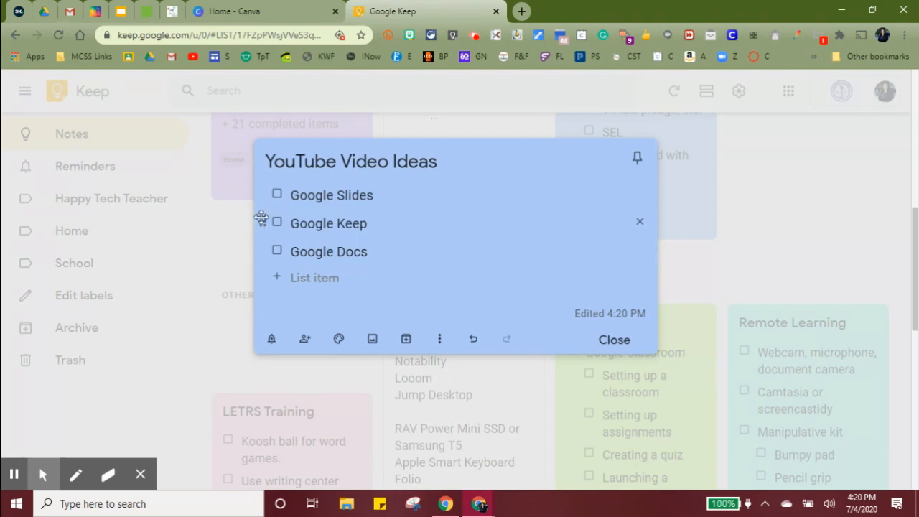
left_click(380, 200)
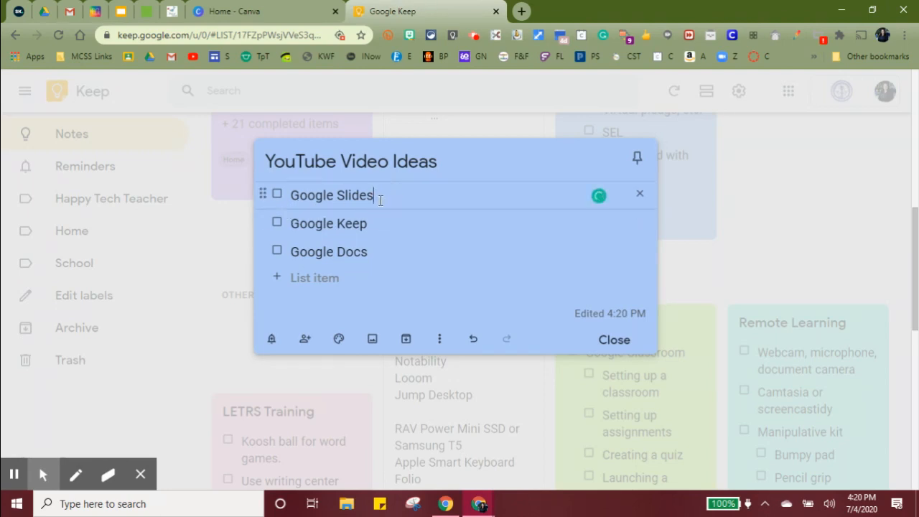
key("Return")
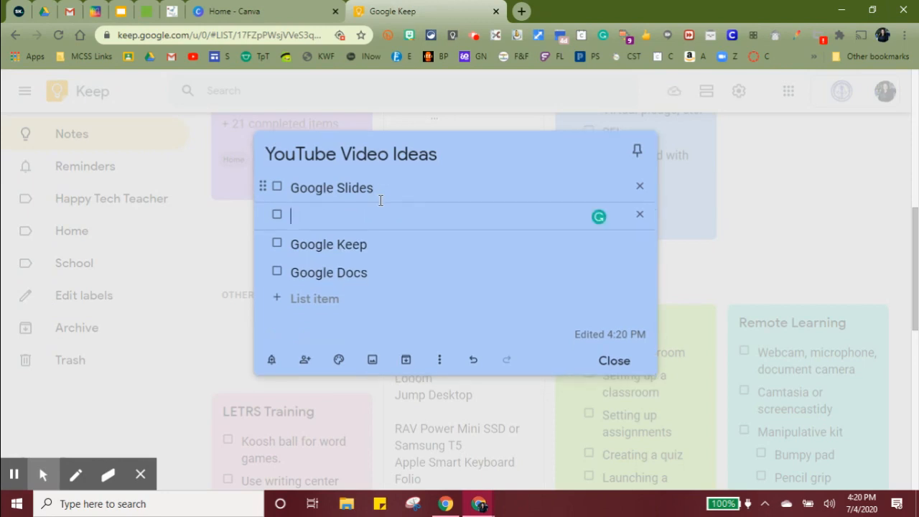
type("Inserting Media")
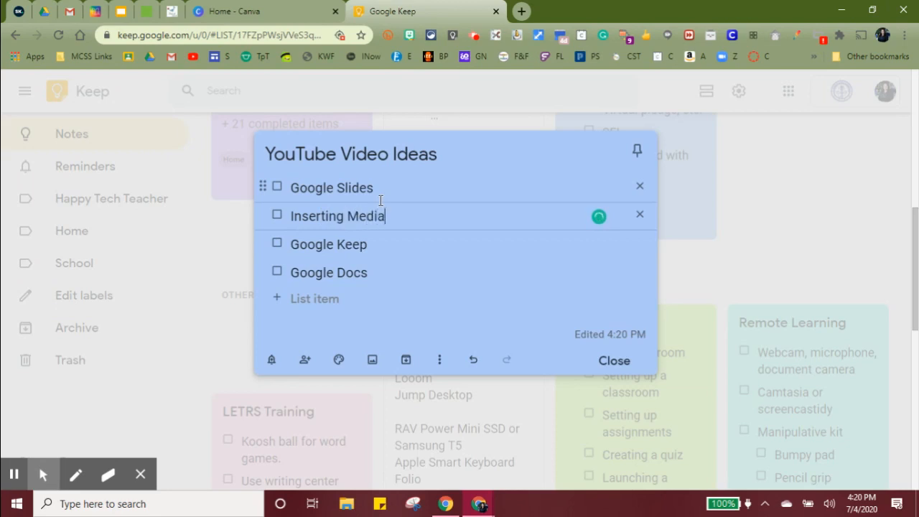
key("Return")
type("Inser")
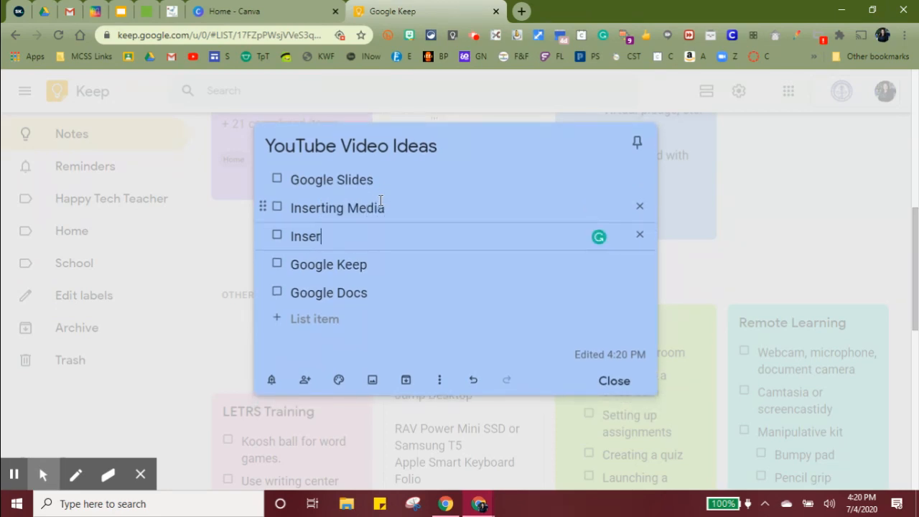
type("ting Tables")
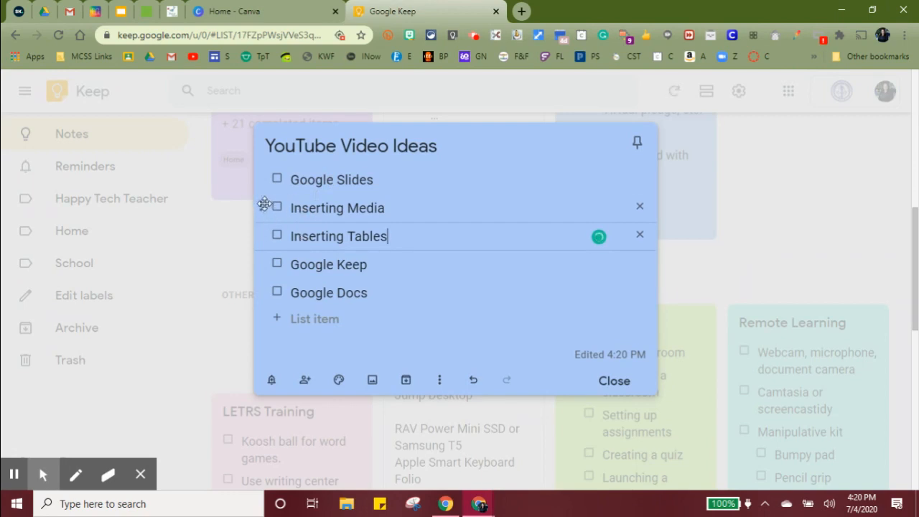
- Indent Inserting Media and Inserting Tables as sub-items of Google Slides, and append a dash and the responsible person's name to Inserting Tables
left_click_drag(265, 207, 309, 206)
left_click_drag(276, 235, 323, 233)
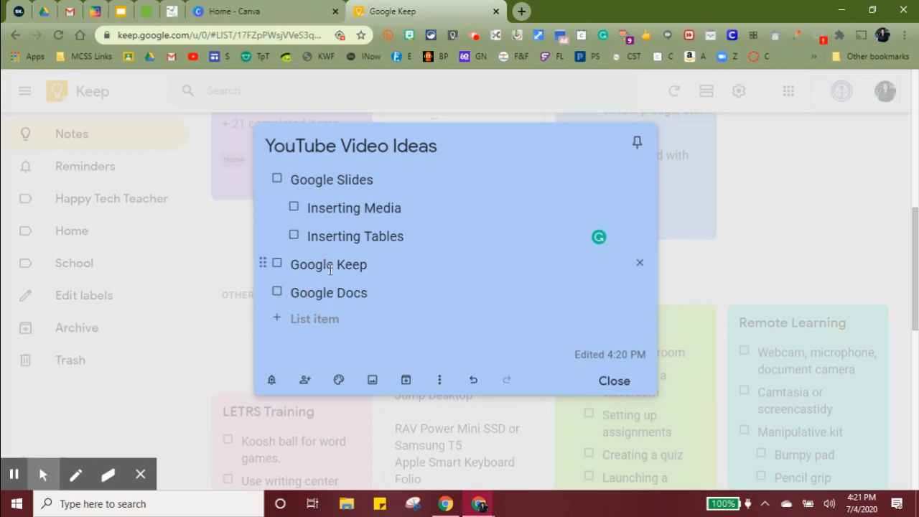
left_click(427, 237)
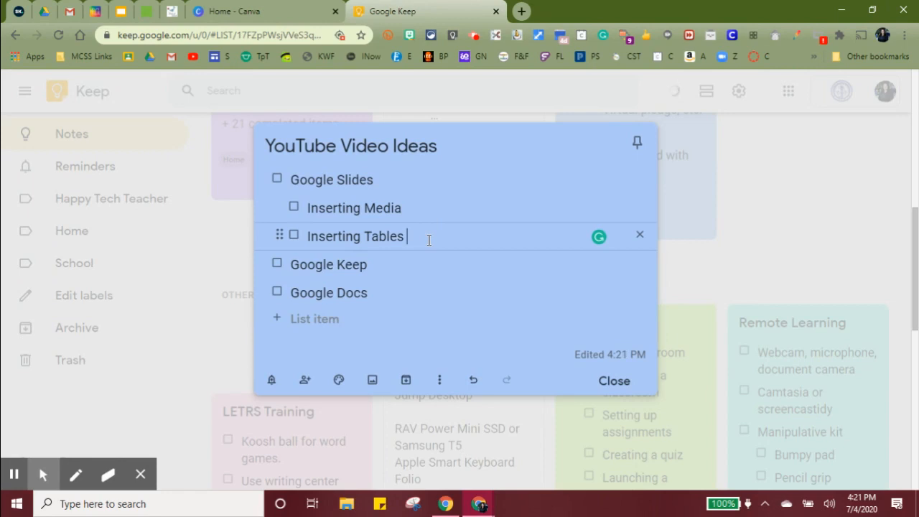
type("- Benita")
- Start a new drawing in the YouTube Video Ideas note and set the pen colour to red
left_click(441, 380)
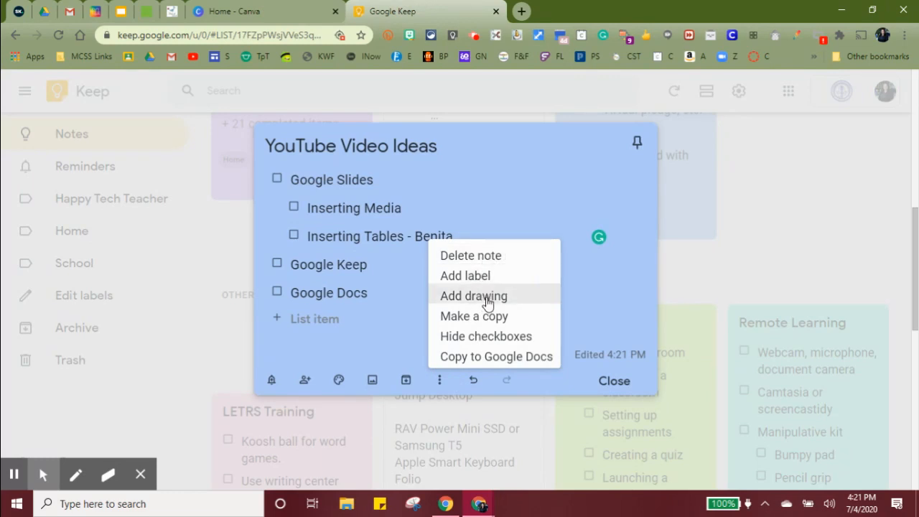
left_click(436, 384)
left_click(436, 383)
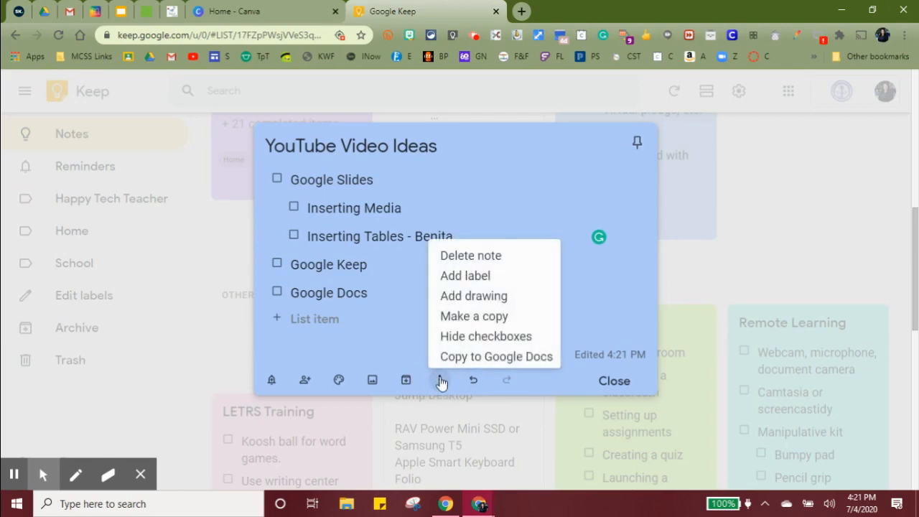
left_click(472, 299)
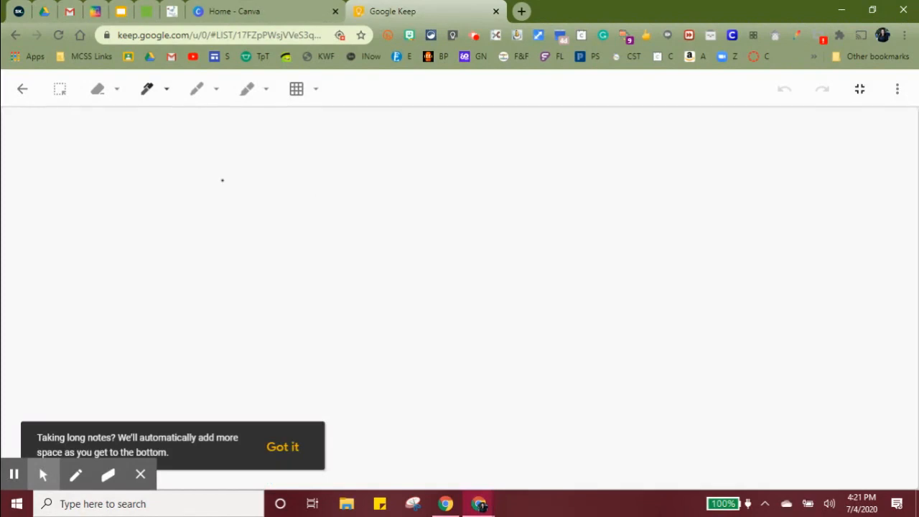
left_click(166, 92)
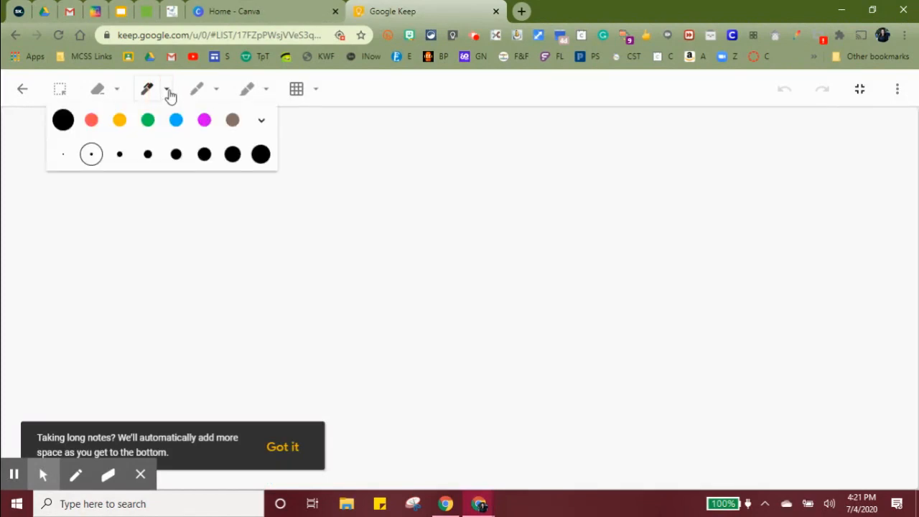
left_click(92, 120)
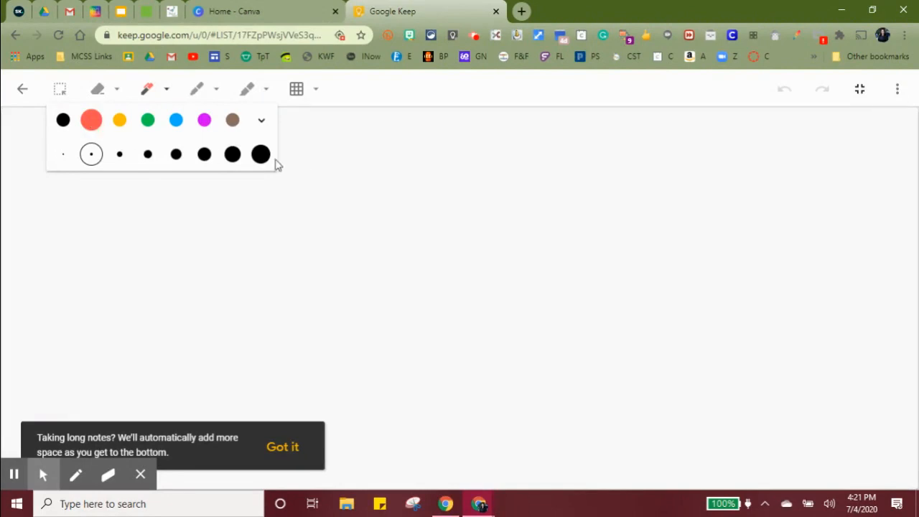
left_click(90, 124)
left_click(378, 185)
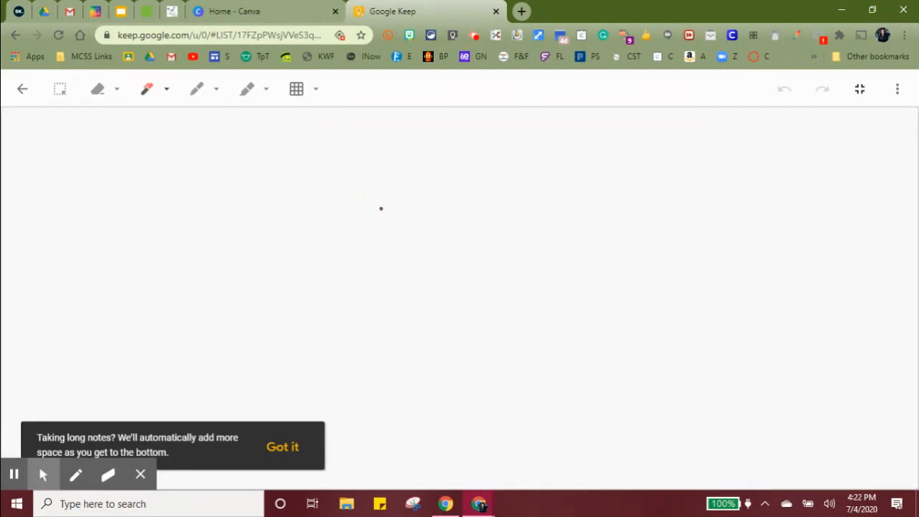
- Sketch a red square face with two oval eyes and a round mouth, return to the note and delete the drawing
left_click_drag(382, 163, 377, 351)
left_click_drag(382, 164, 573, 160)
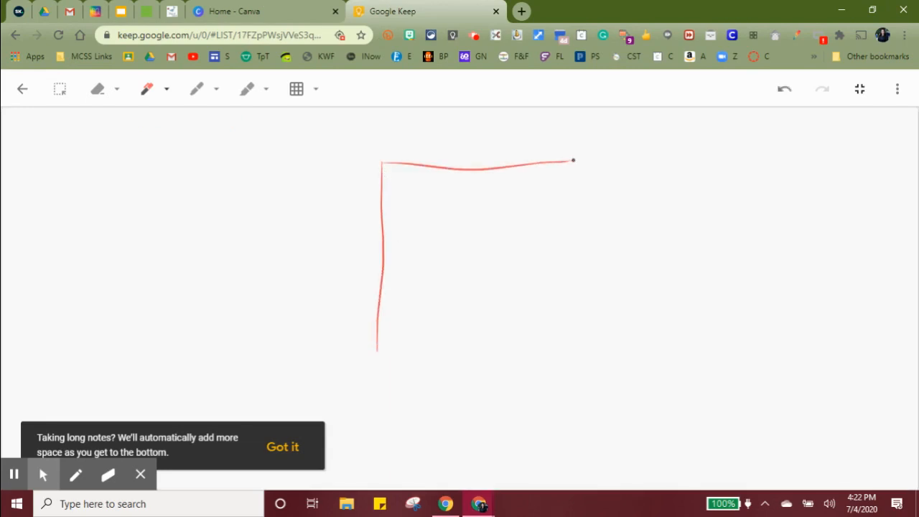
mouse_move(567, 349)
left_mouse_down()
mouse_move(521, 366)
mouse_move(417, 366)
left_mouse_up()
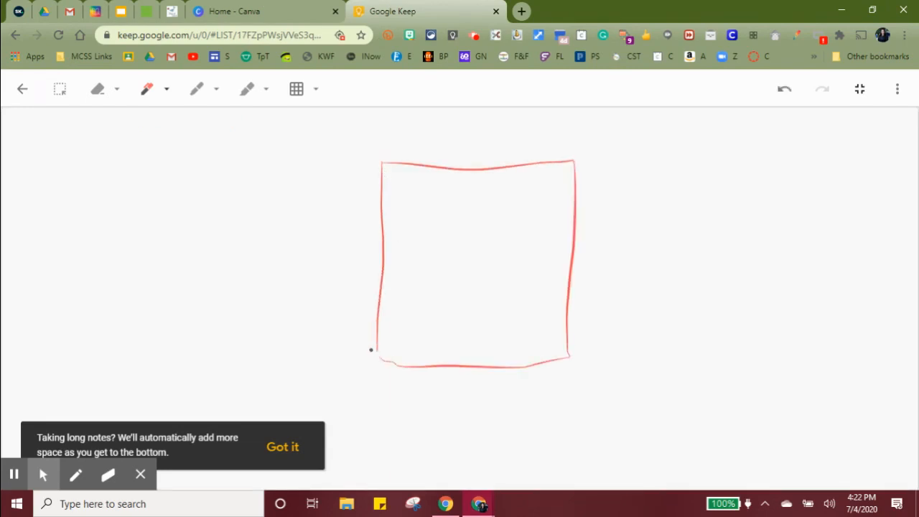
mouse_move(472, 206)
left_mouse_down()
mouse_move(470, 236)
mouse_move(471, 205)
left_mouse_up()
mouse_move(545, 197)
left_mouse_down()
mouse_move(540, 247)
mouse_move(556, 212)
left_mouse_up()
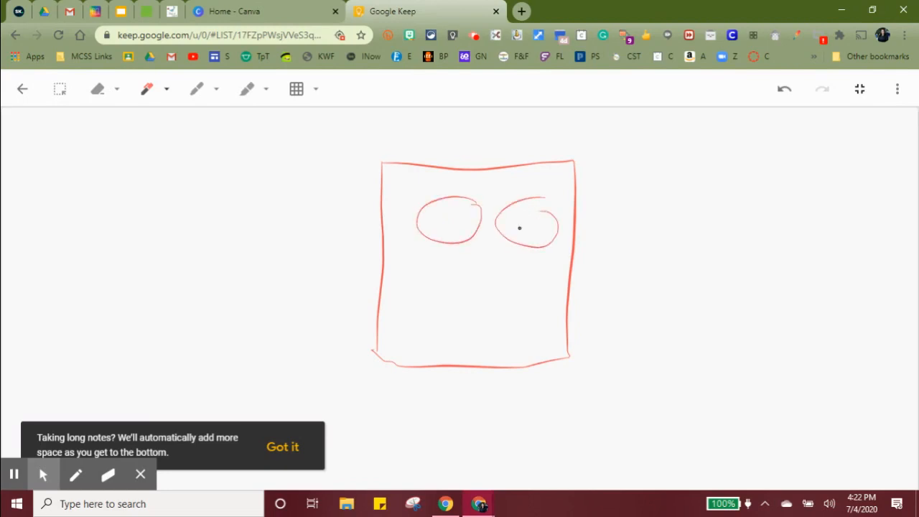
left_click_drag(466, 313, 490, 328)
left_click_drag(494, 268, 491, 327)
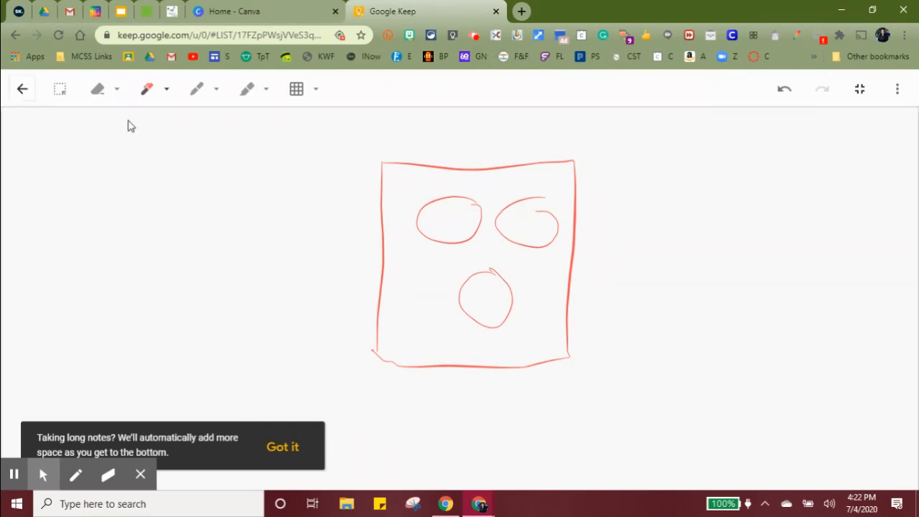
left_click(22, 88)
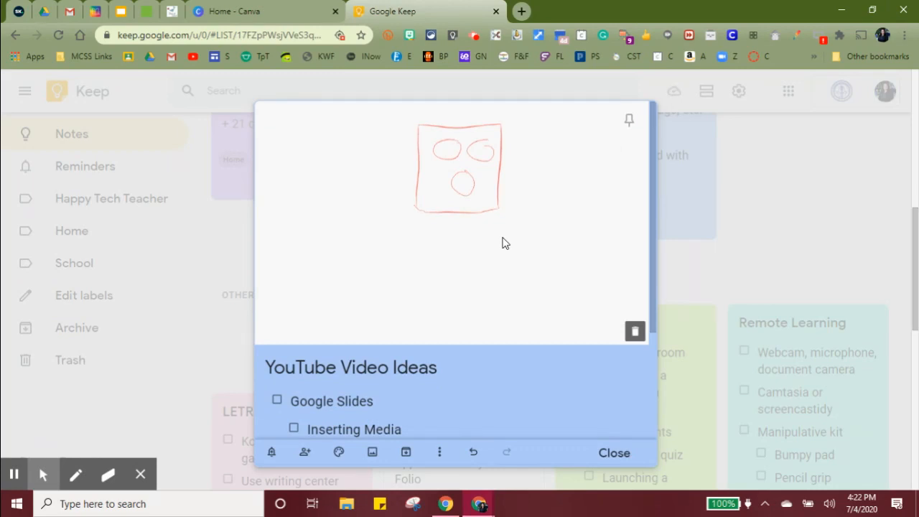
left_click(635, 333)
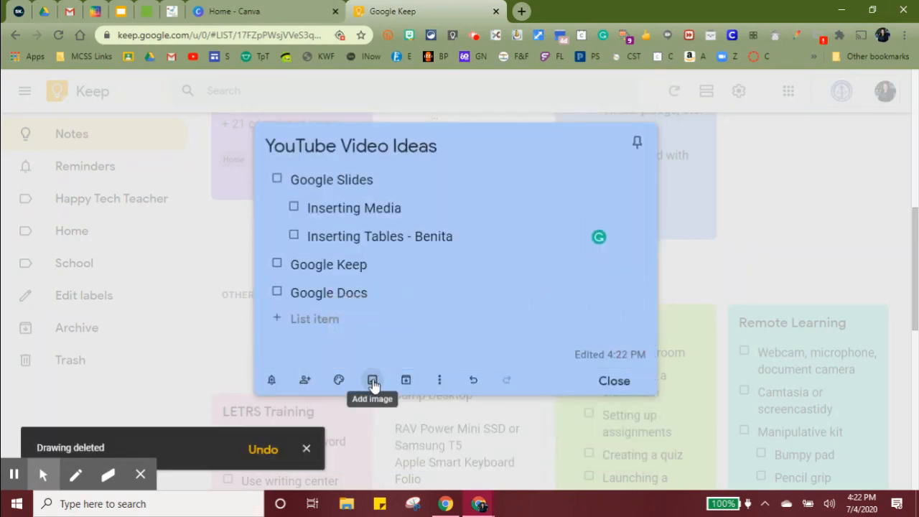
- Insert the image dfd12_boy1 from the PNGS subfolder of Daffodils in My Drive's Graphics folder into the YouTube Video Ideas note
left_click(373, 383)
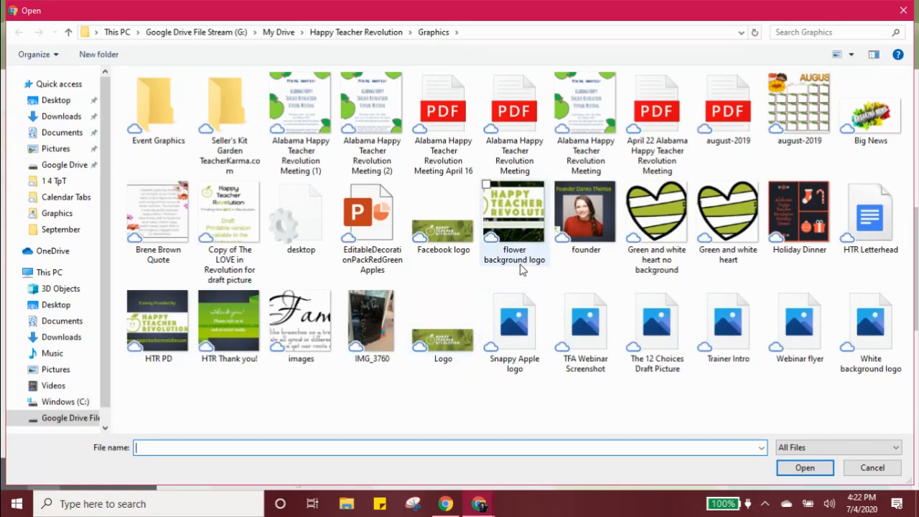
left_click(277, 32)
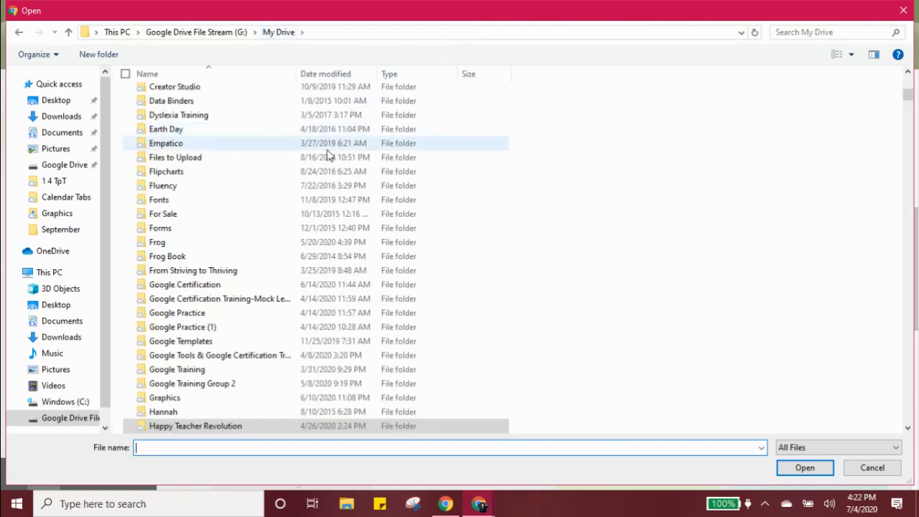
scroll(211, 201, "up", 8)
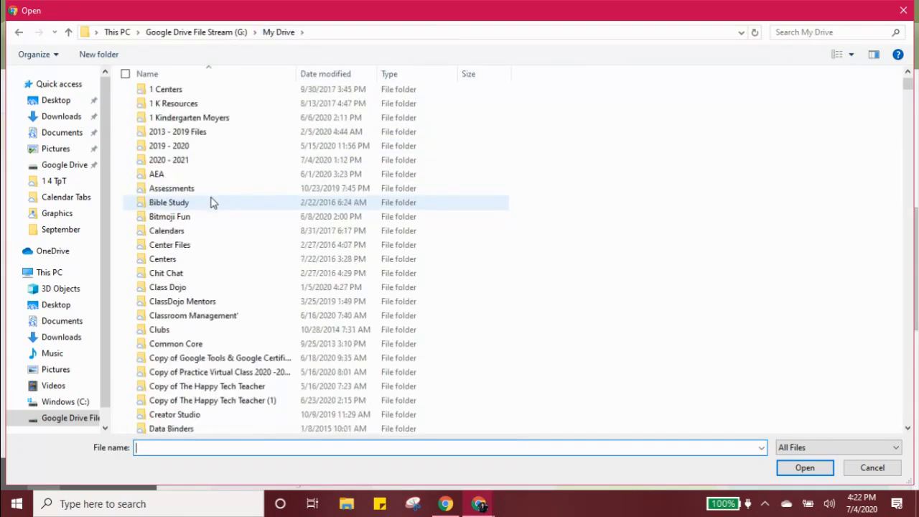
scroll(210, 201, "up", 1)
scroll(215, 237, "down", 11)
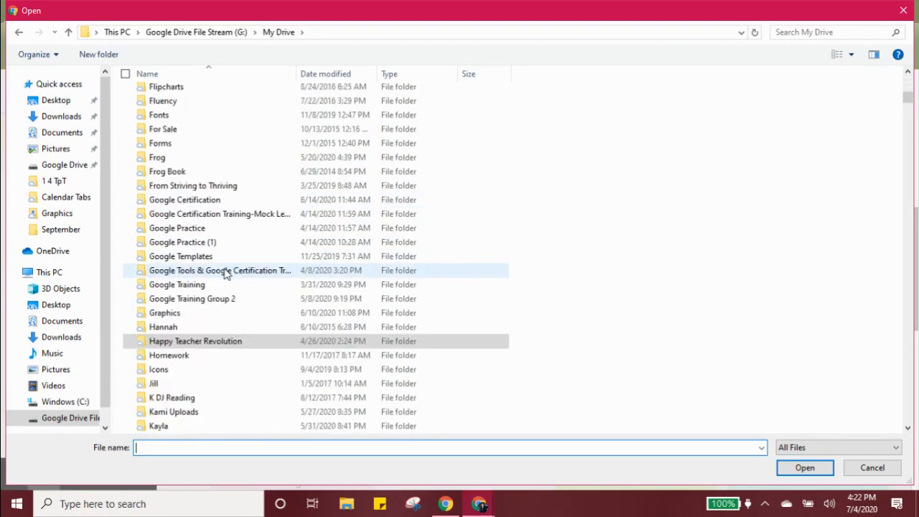
double_click(192, 316)
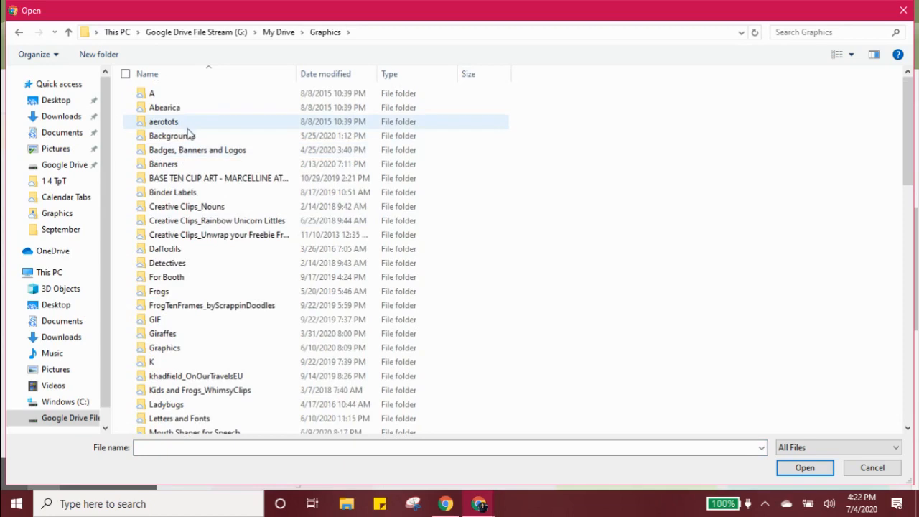
left_click(187, 252)
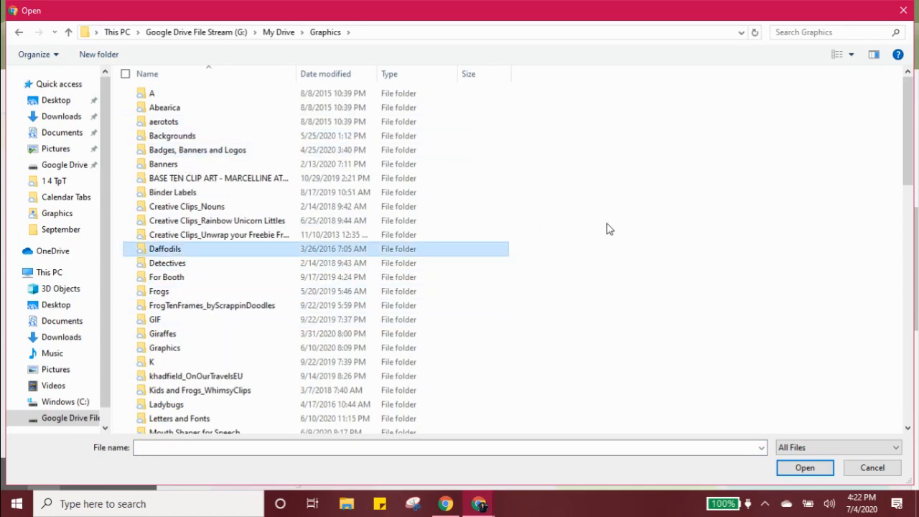
key("Return")
left_click(174, 108)
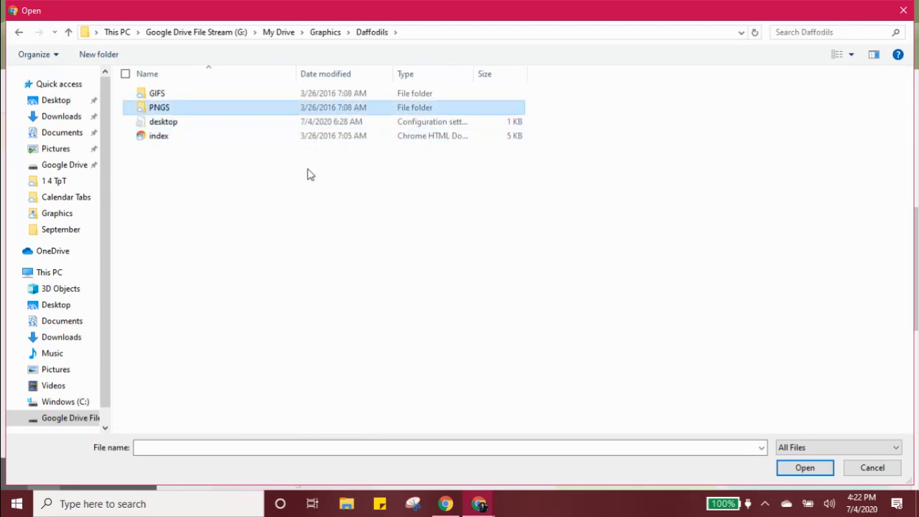
key("Return")
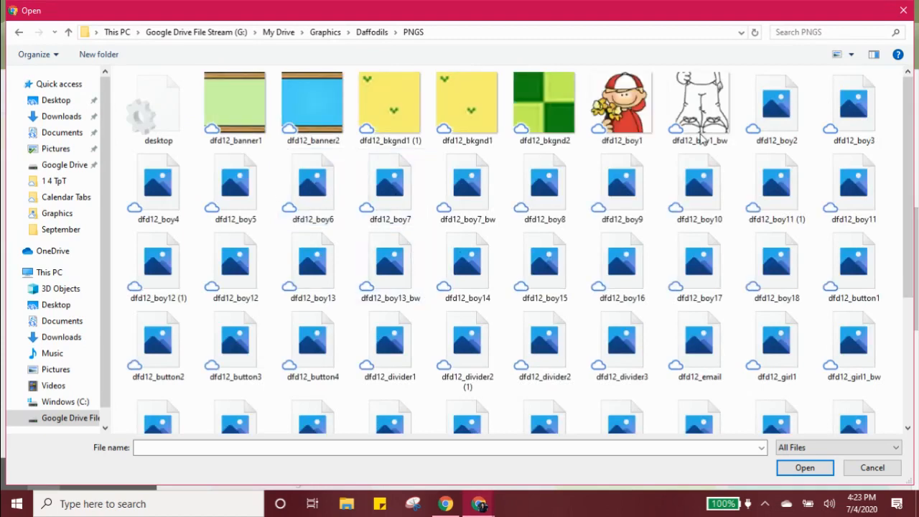
double_click(625, 118)
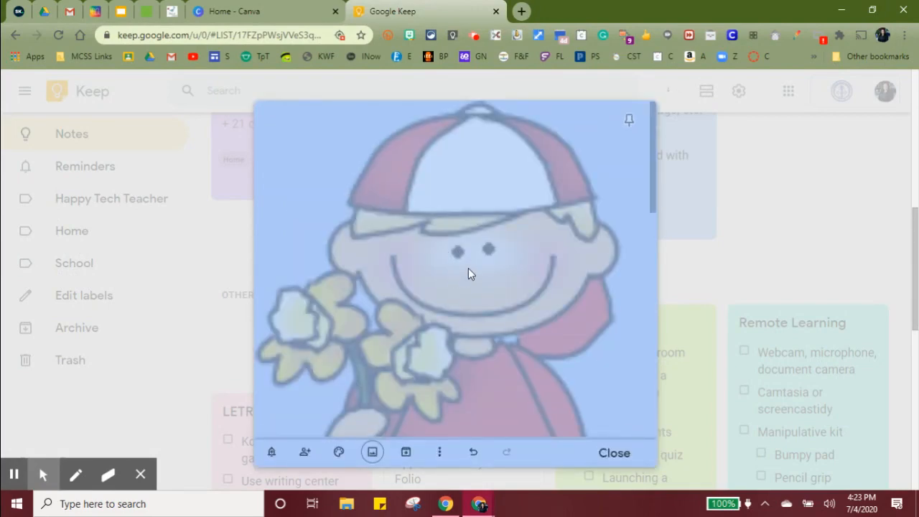
- Look over the inserted boy image above the checklist and delete it from the note
scroll(469, 272, "down", 8)
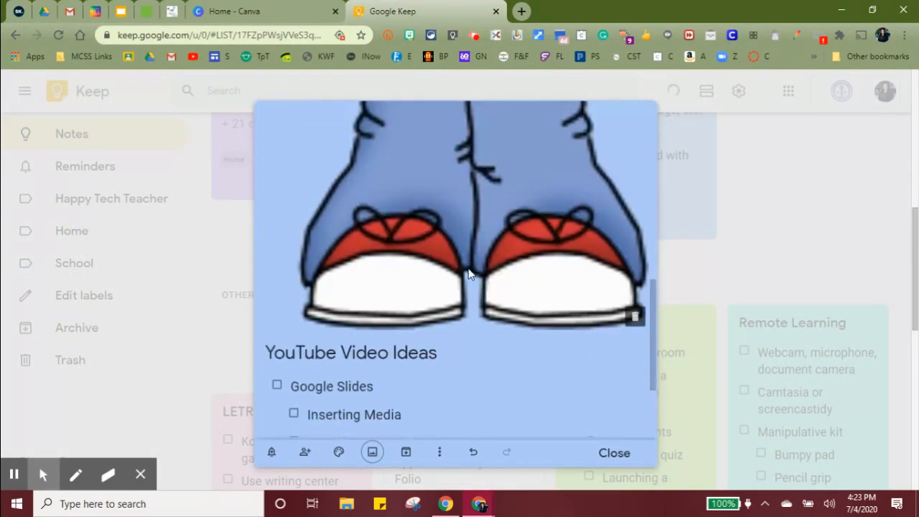
scroll(468, 273, "up", 10)
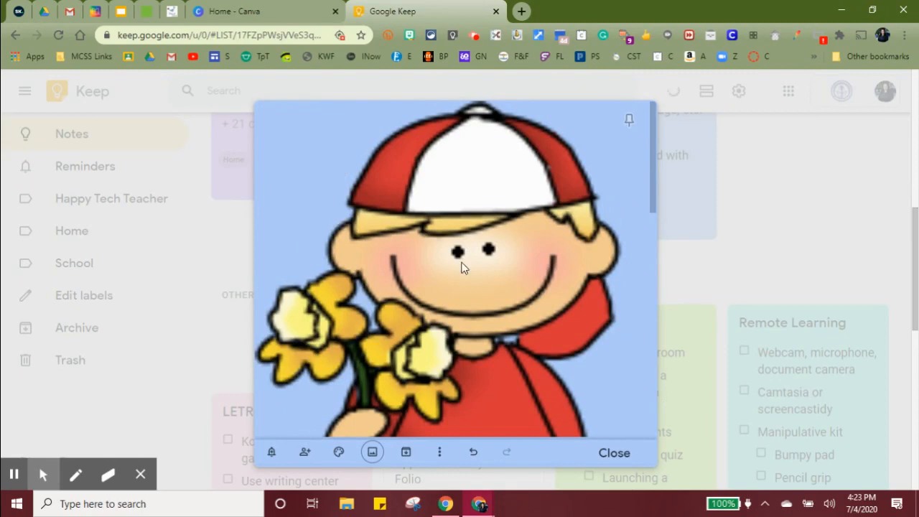
scroll(629, 289, "down", 8)
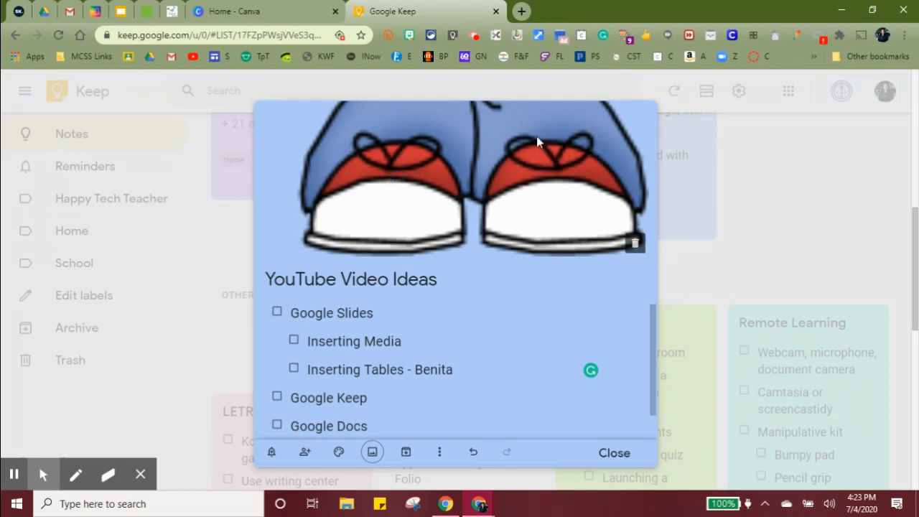
left_click(636, 247)
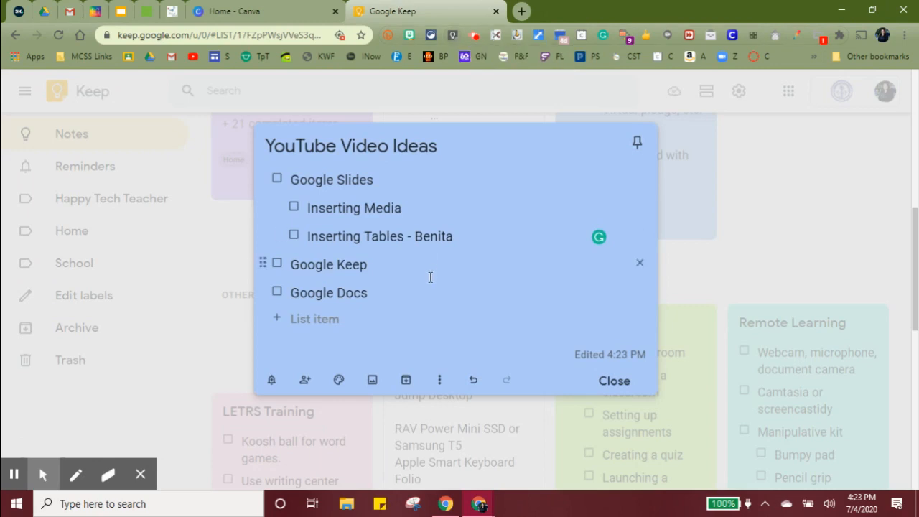
- Search Google for "frog clipart" in a new browser tab and open the GoGraph page of royalty-free frog clip art
left_click(521, 11)
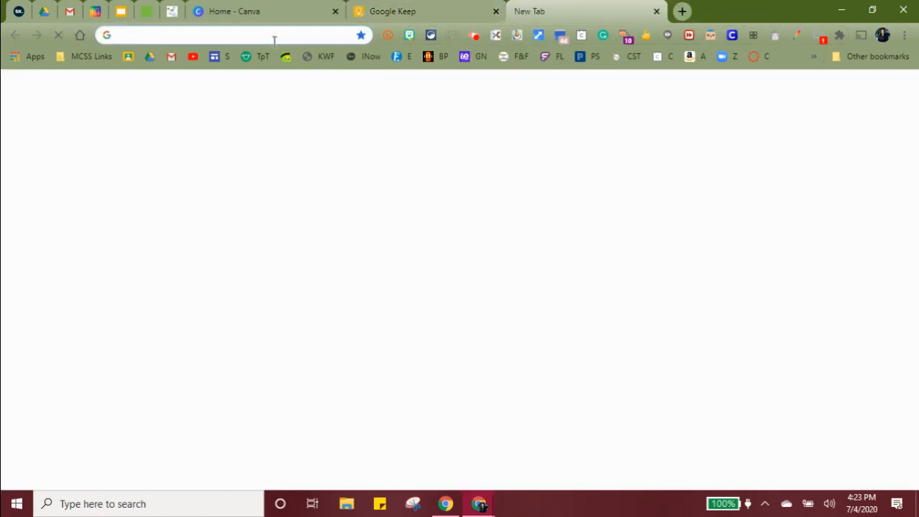
left_click(273, 38)
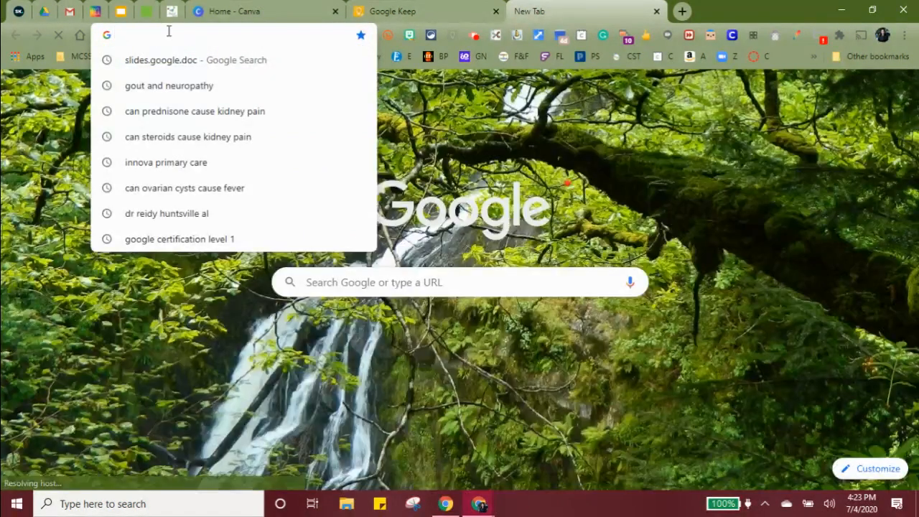
left_click(507, 282)
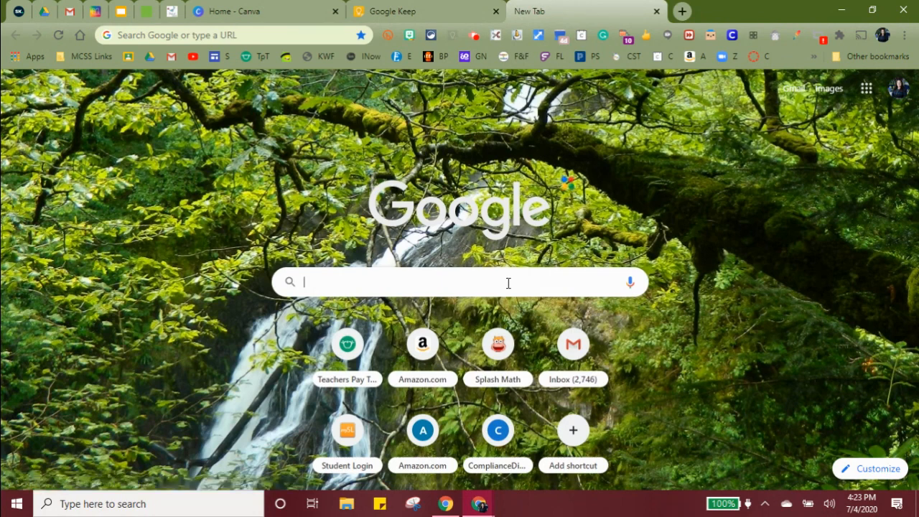
type("frog clip")
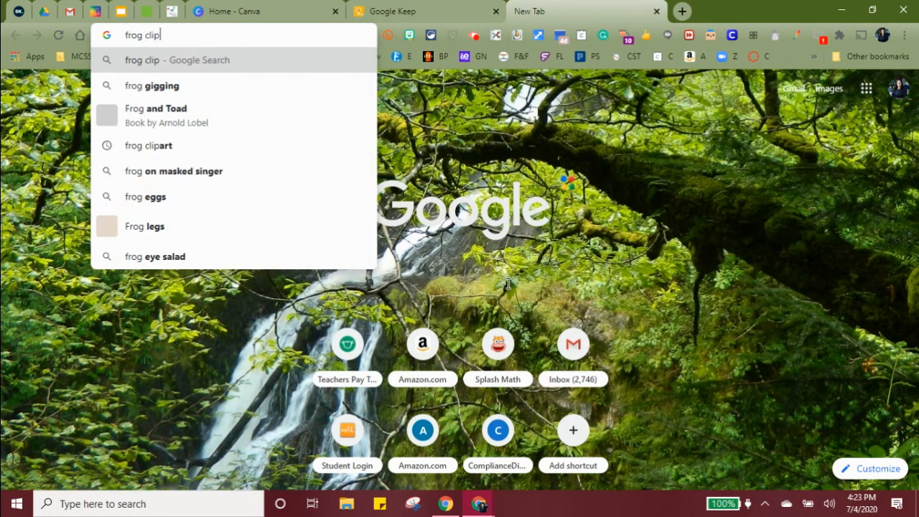
type("art")
key("Return")
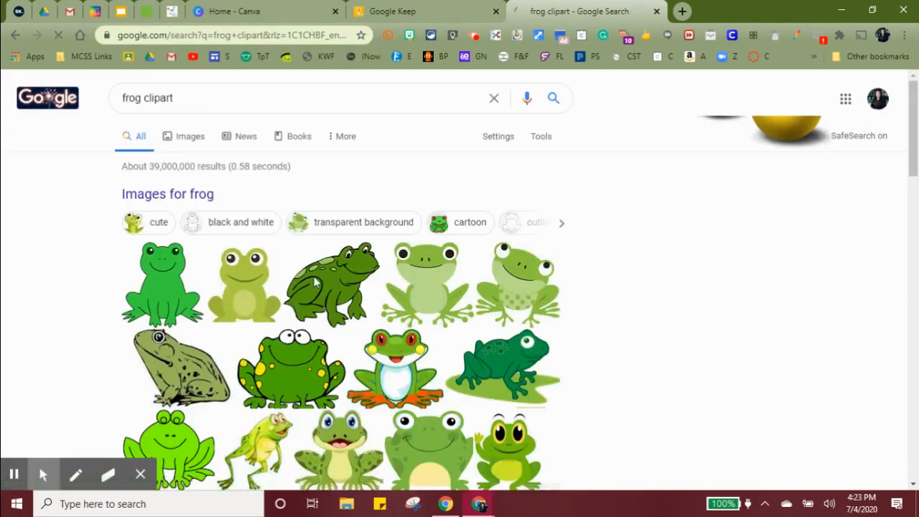
scroll(299, 318, "down", 4)
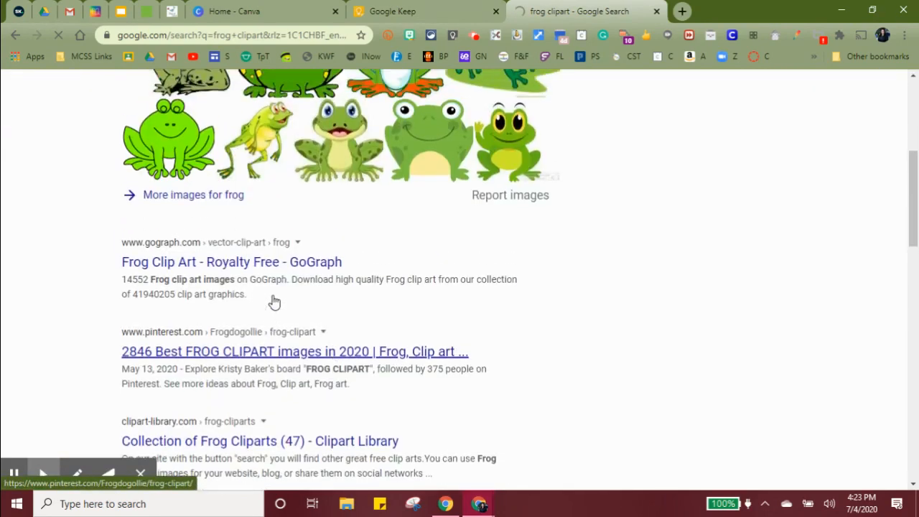
scroll(280, 308, "up", 1)
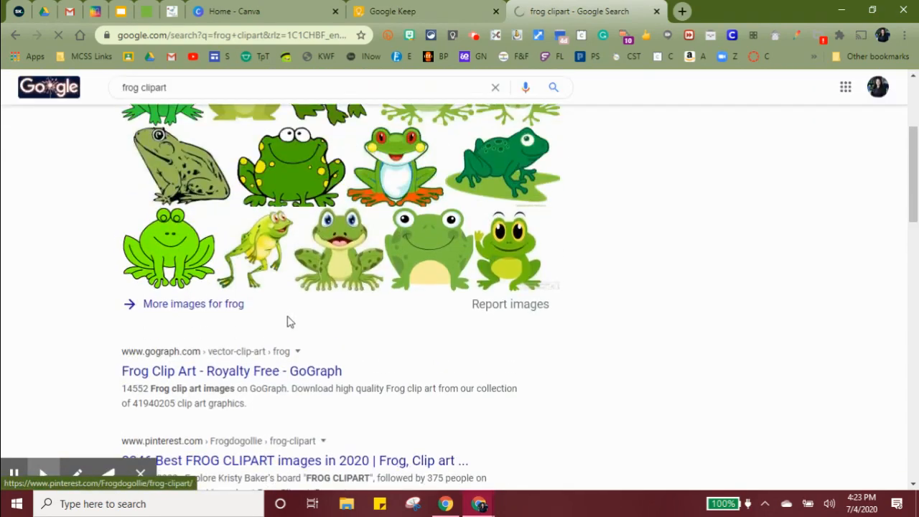
left_click(332, 369)
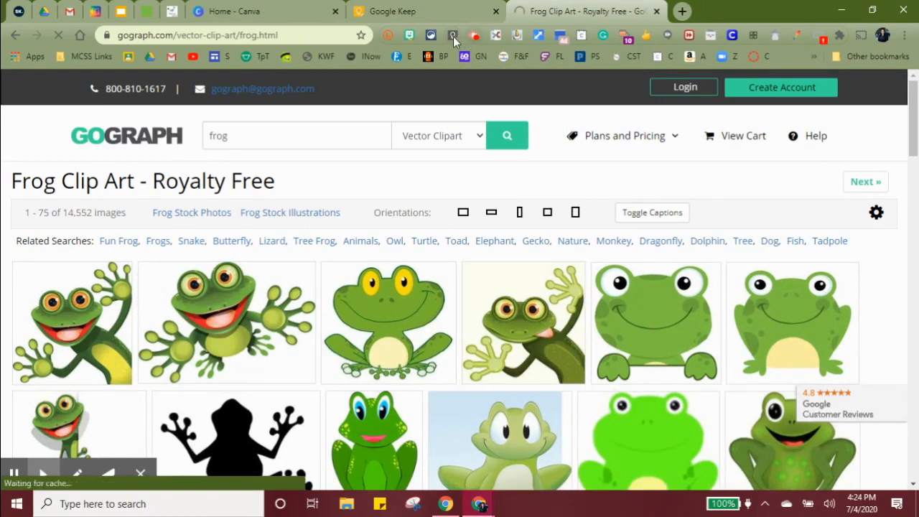
- Try to save the frog clip art page as a note with the Google Keep Chrome extension
left_click(450, 36)
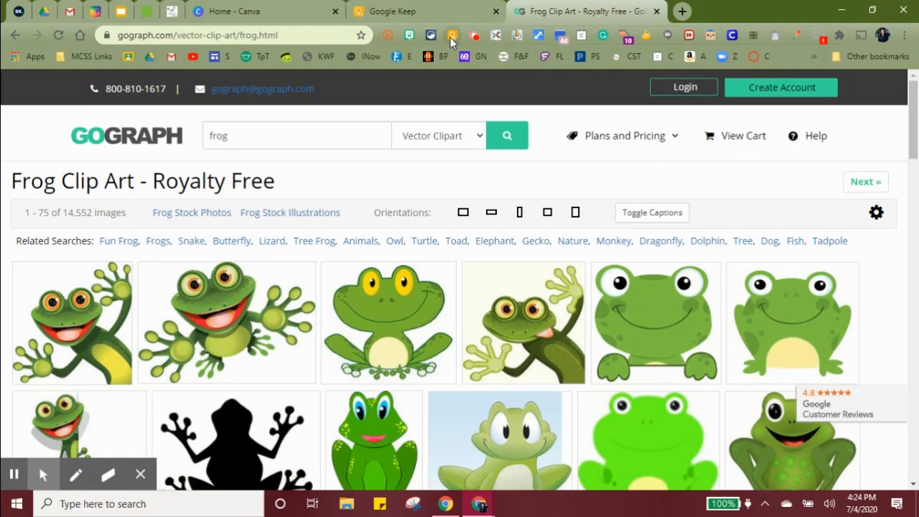
left_click(452, 37)
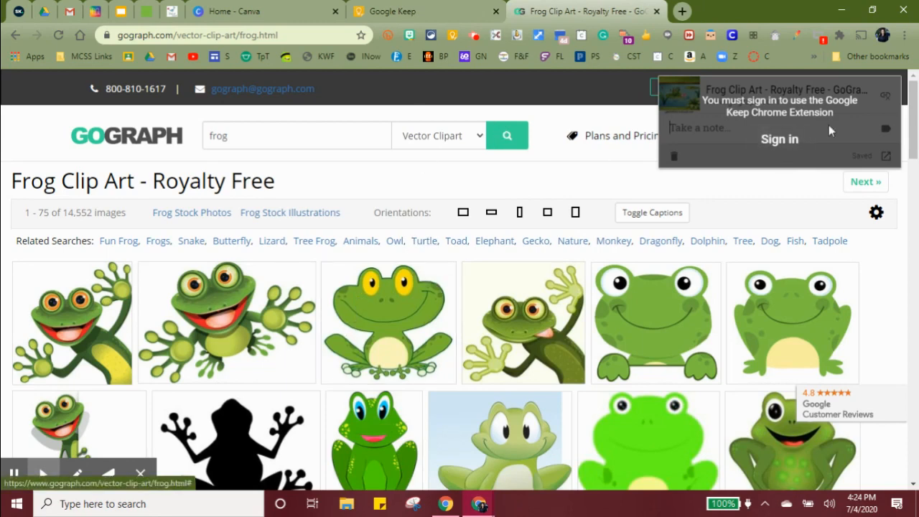
- Copy the YouTube Video Ideas note from Google Keep to Google Docs and open the resulting document
left_click(428, 15)
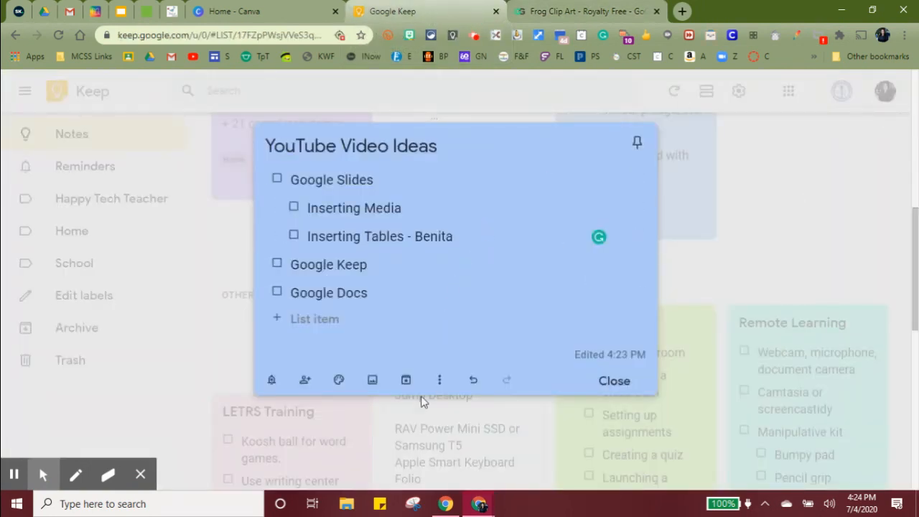
mouse_move(339, 380)
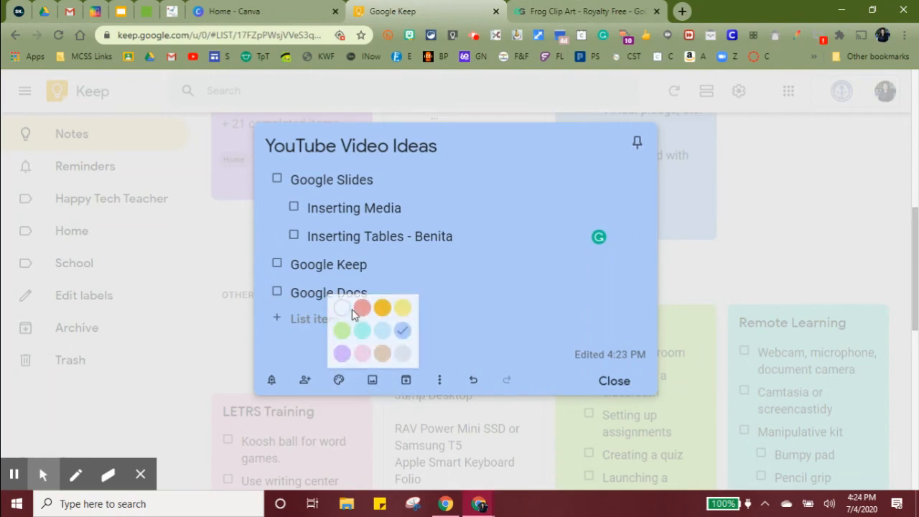
scroll(352, 308, "down", 2)
left_click(440, 382)
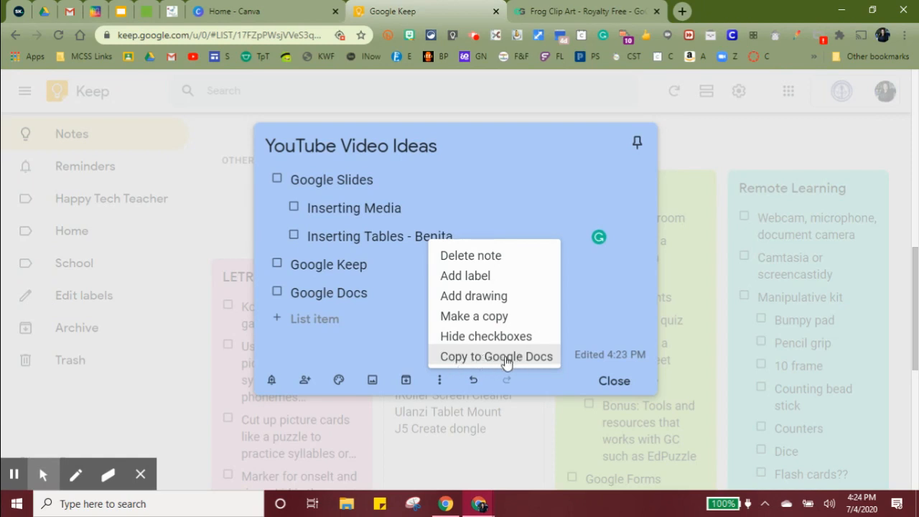
left_click(531, 356)
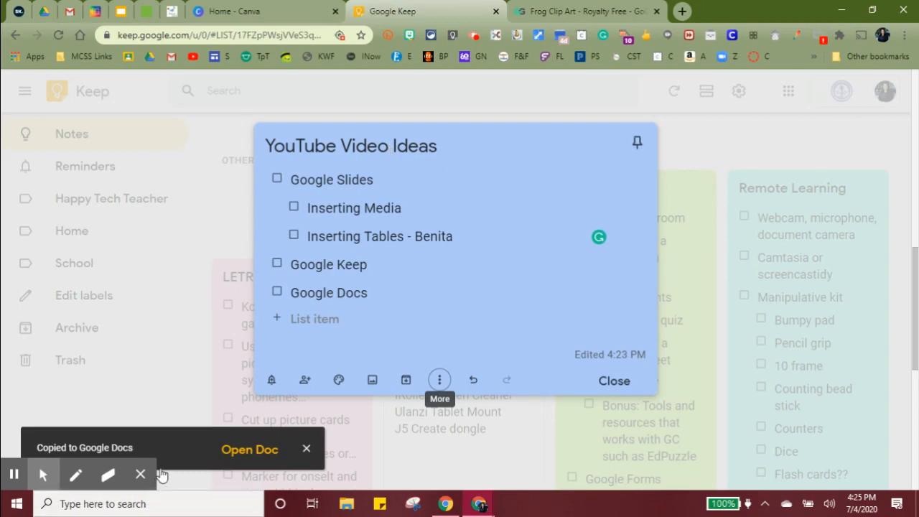
left_click(265, 450)
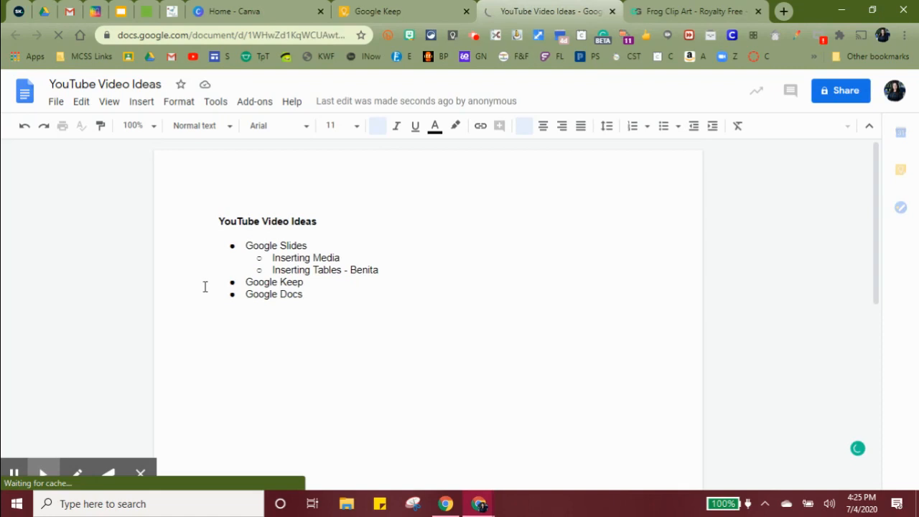
- Return to Google Keep and close the YouTube Video Ideas note
key("ctrl+shift+Tab")
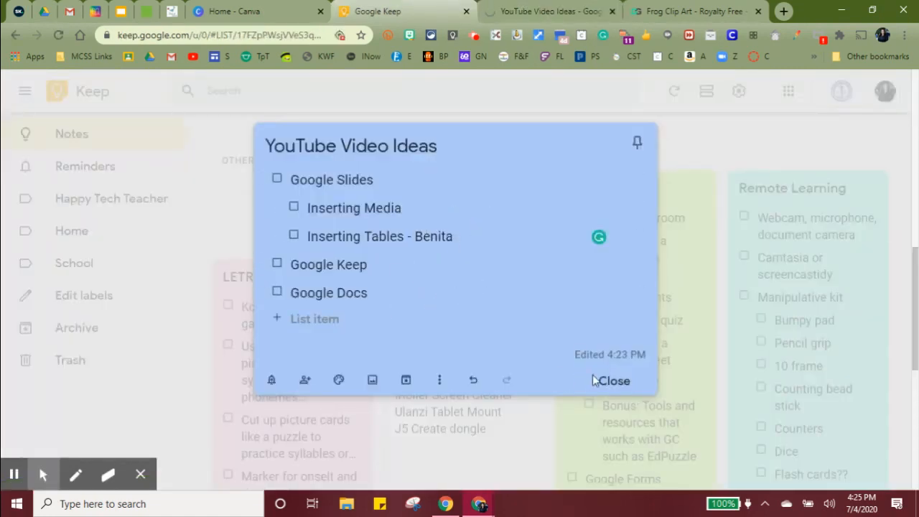
left_click(620, 388)
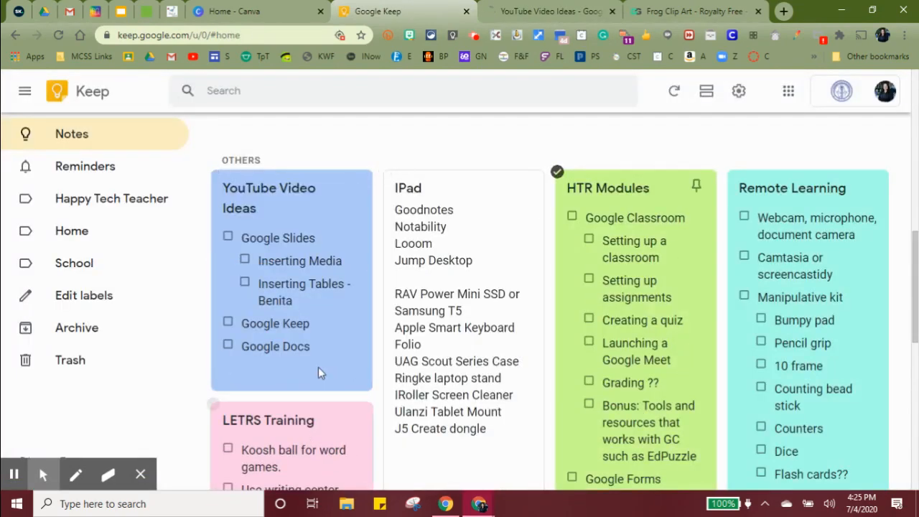
- Look over the pinned and other notes on the board and the colour choices for the Groceries note
scroll(388, 395, "down", 7)
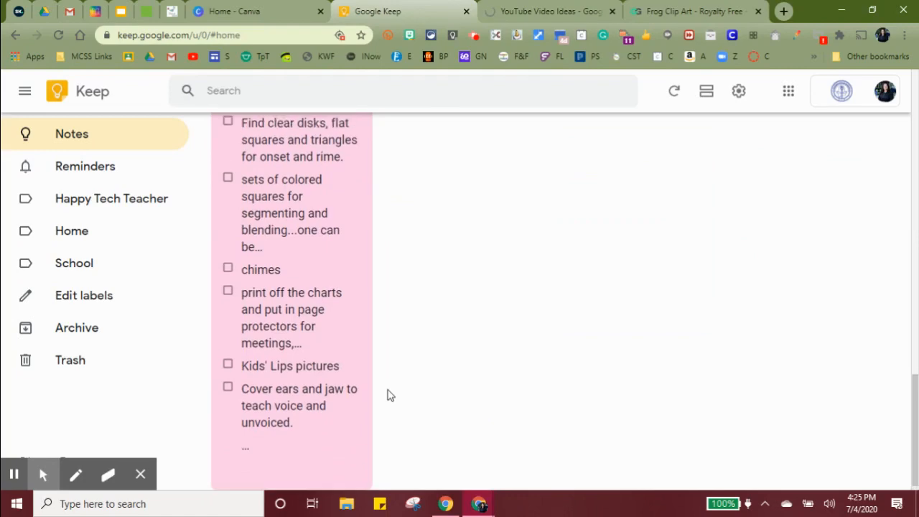
scroll(349, 320, "up", 8)
scroll(347, 276, "down", 10)
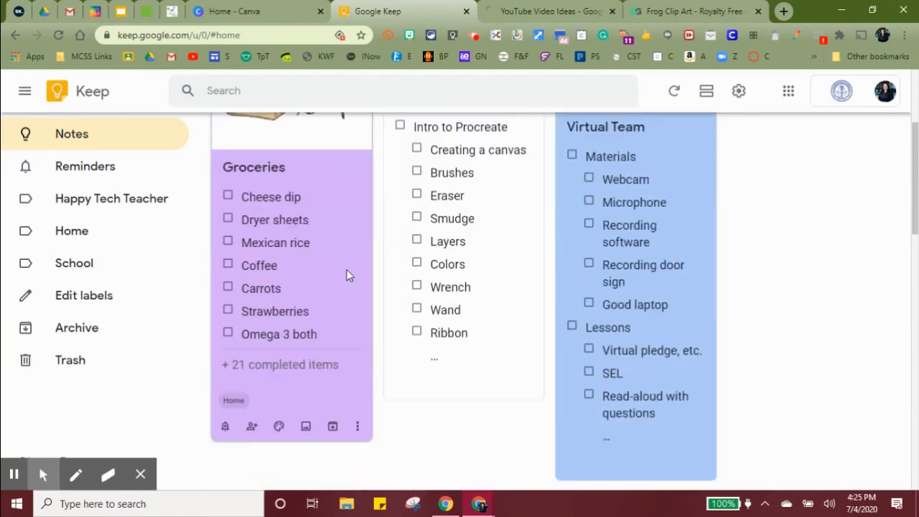
scroll(443, 223, "up", 3)
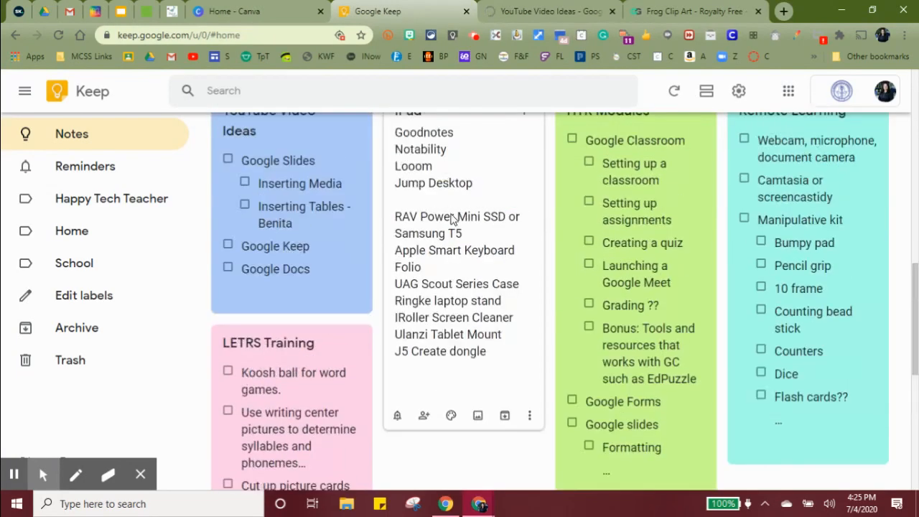
scroll(291, 320, "down", 1)
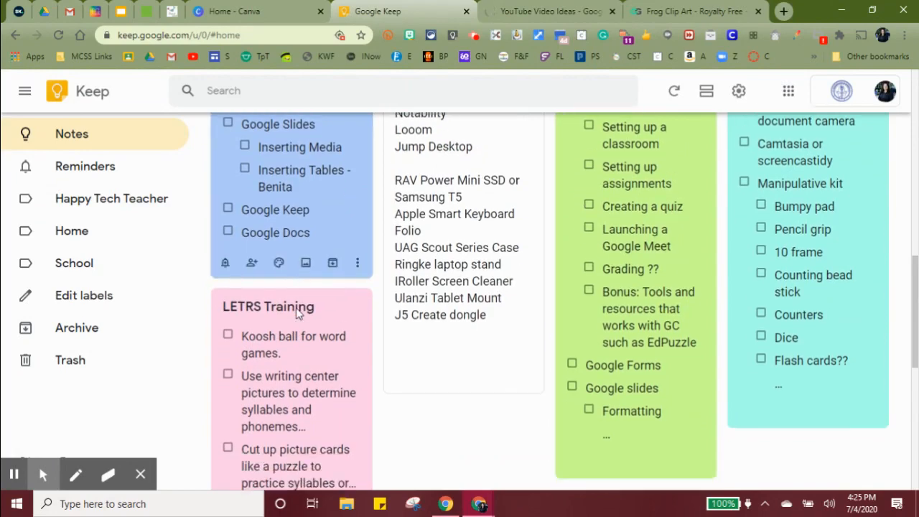
scroll(295, 313, "up", 10)
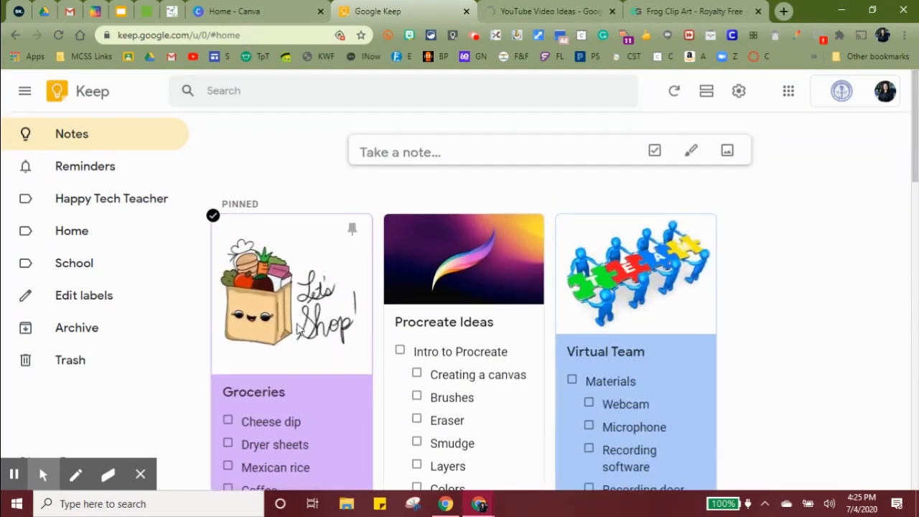
scroll(757, 303, "down", 3)
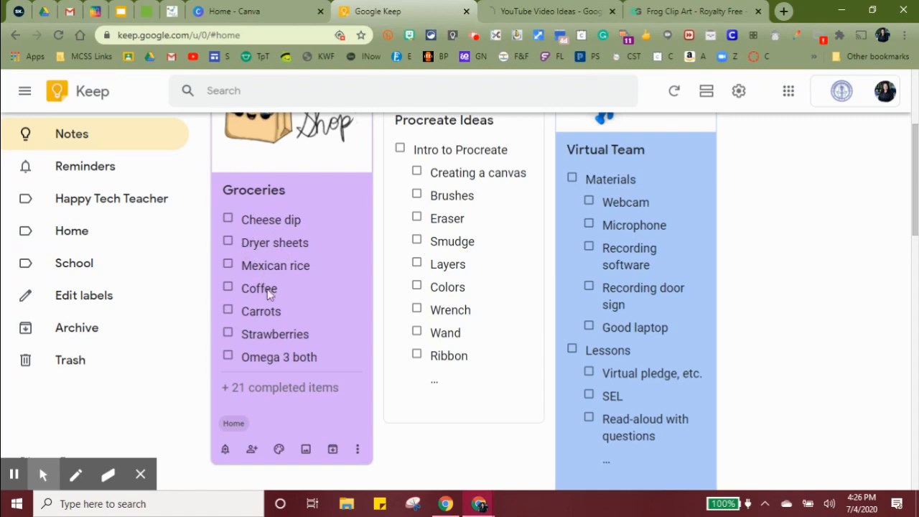
scroll(274, 299, "down", 2)
mouse_move(280, 315)
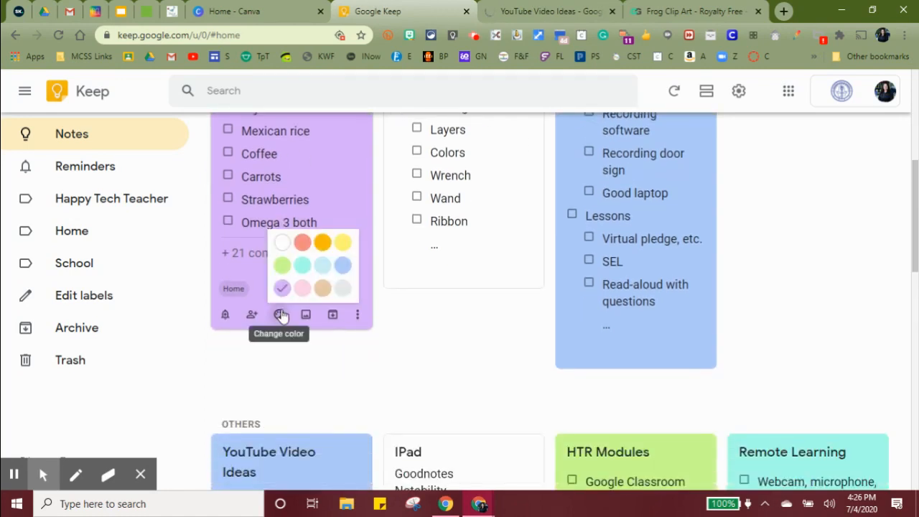
scroll(423, 359, "up", 5)
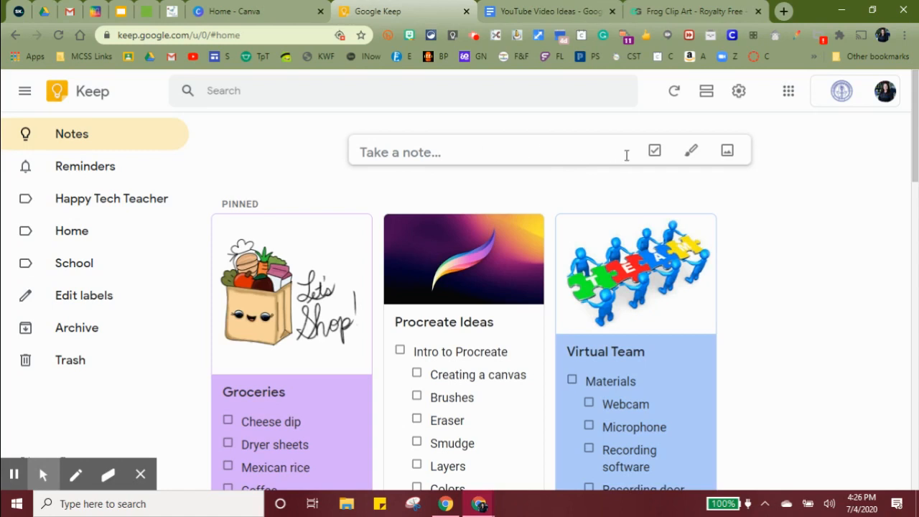
- Create a new image note from dfd12_boy8 in the PNGS folder and look it over down to its title and text fields
left_click(728, 159)
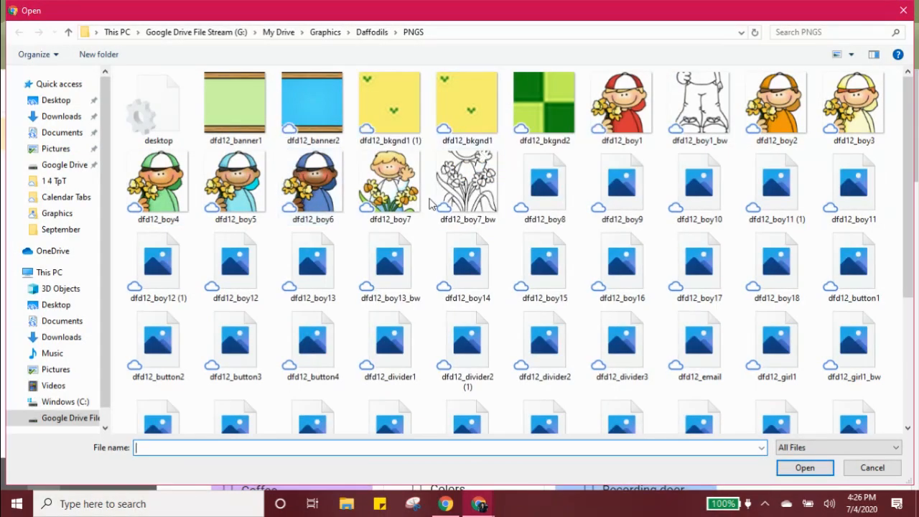
double_click(544, 183)
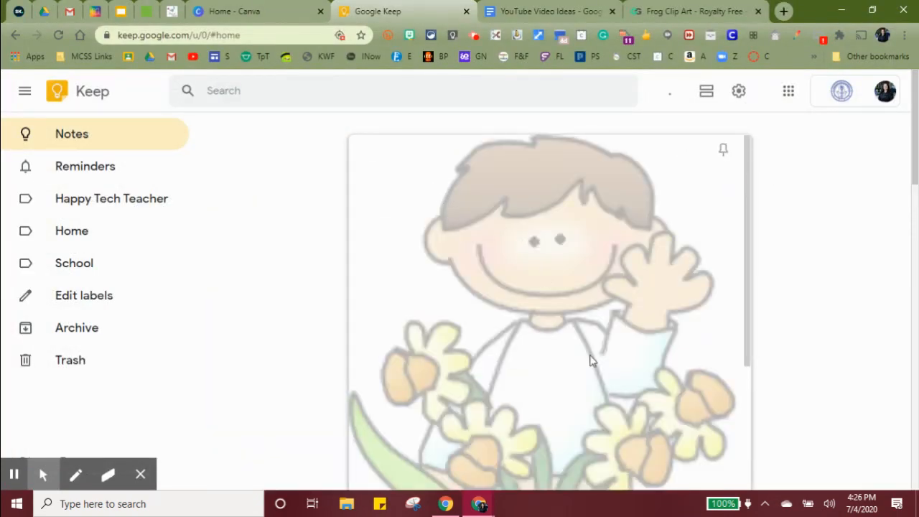
scroll(590, 357, "down", 4)
scroll(592, 360, "up", 4)
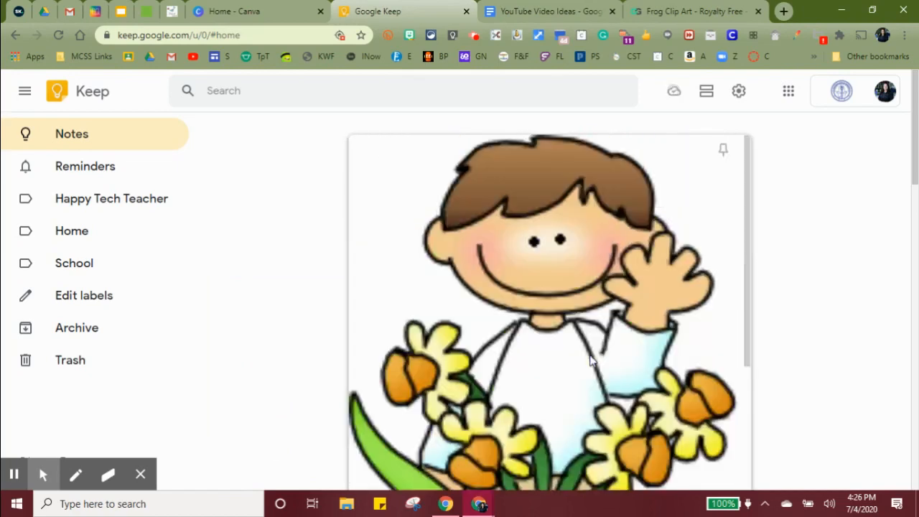
scroll(592, 360, "down", 4)
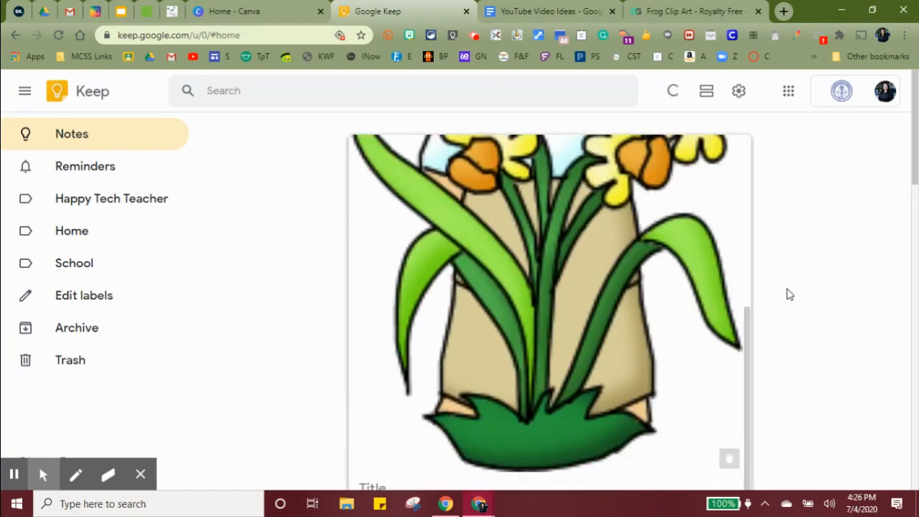
scroll(789, 260, "down", 9)
scroll(789, 260, "up", 6)
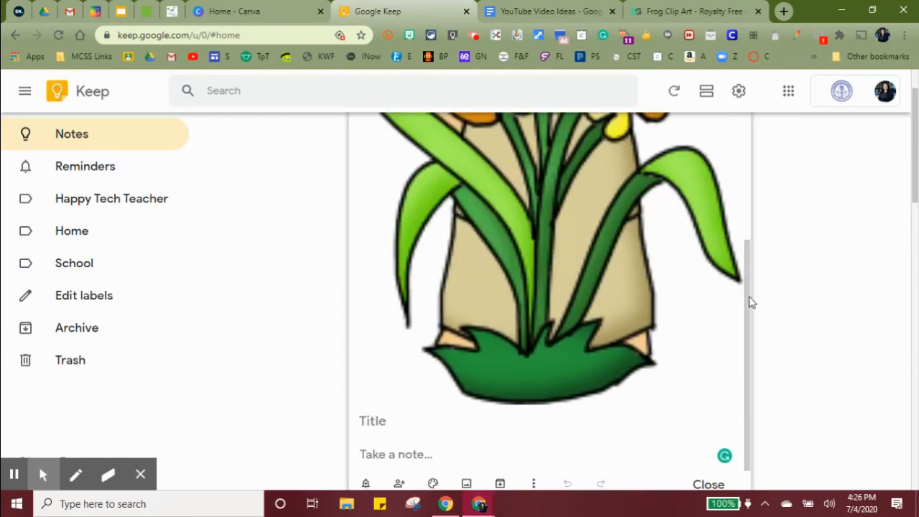
left_click_drag(744, 302, 740, 338)
scroll(808, 323, "down", 4)
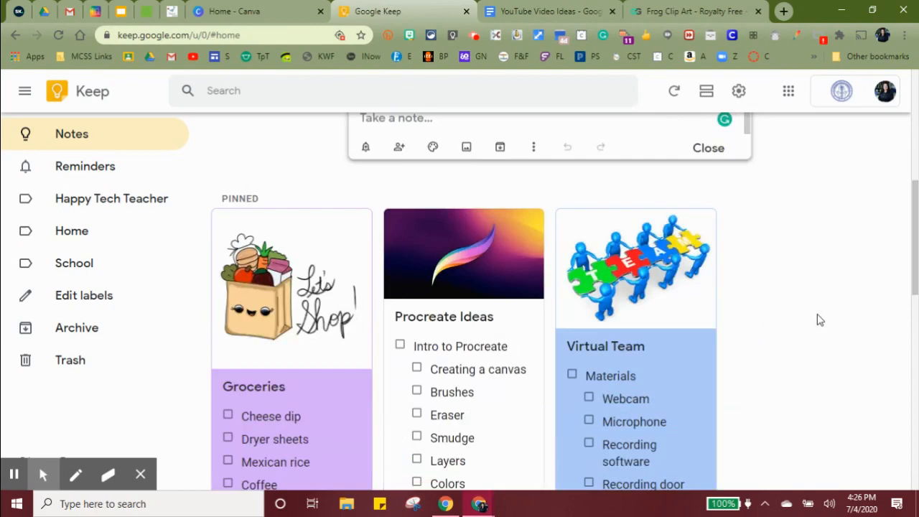
- Delete the new boy image note and undo the deletion
left_click(534, 216)
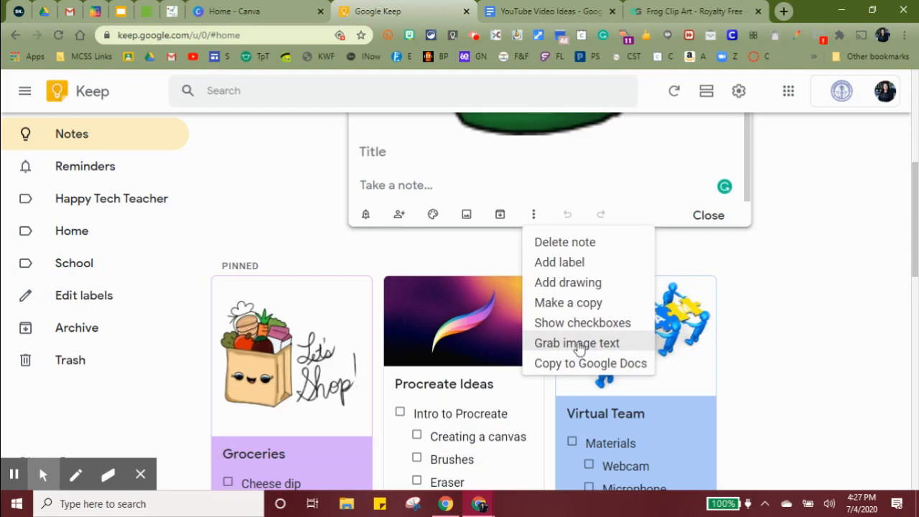
left_click(572, 242)
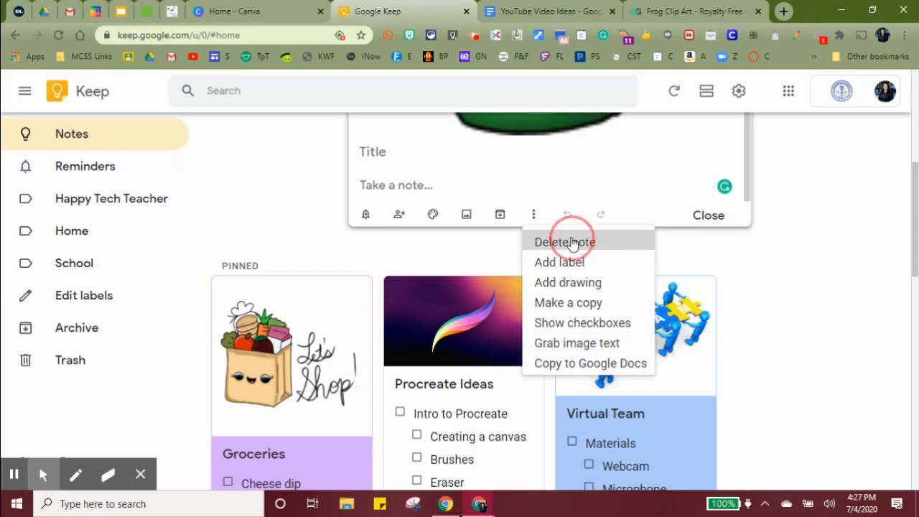
scroll(431, 301, "down", 4)
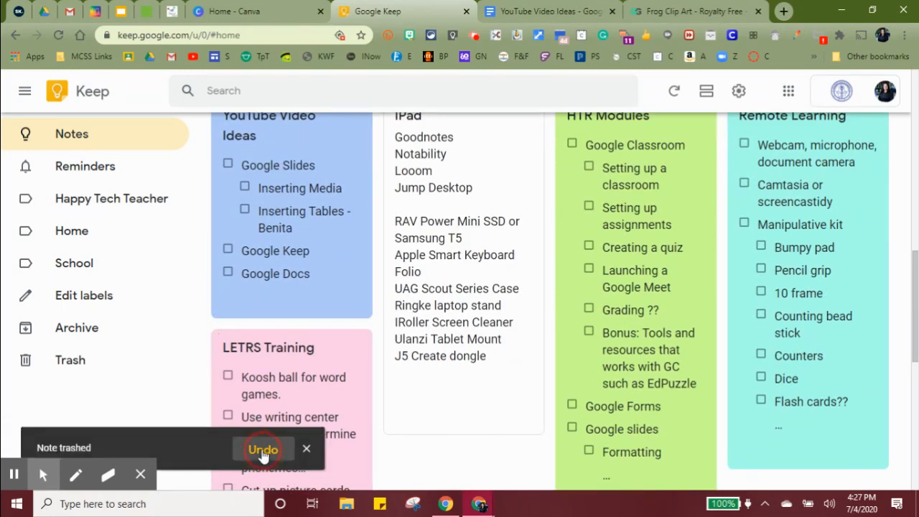
left_click(262, 451)
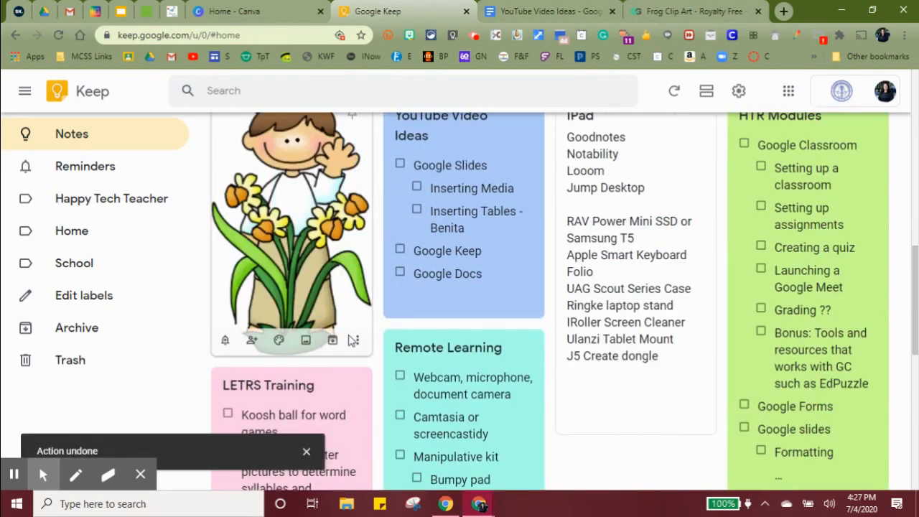
- Try to grab the image text from the boy image note and dismiss the notification
left_click(357, 341)
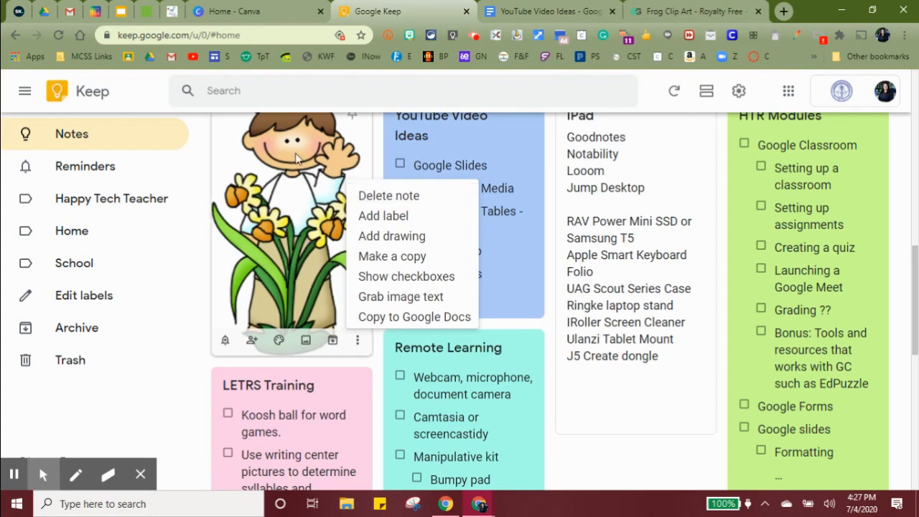
left_click(400, 297)
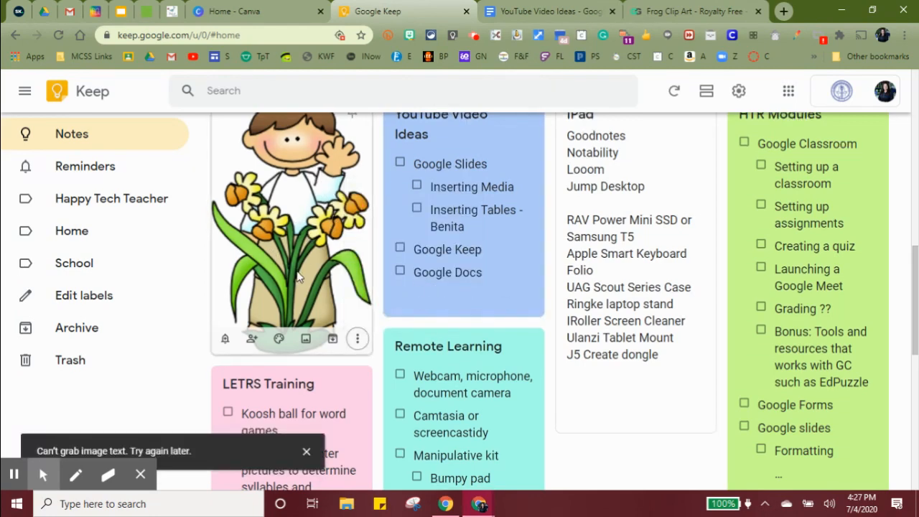
scroll(297, 271, "down", 3)
scroll(298, 277, "up", 1)
scroll(297, 276, "up", 4)
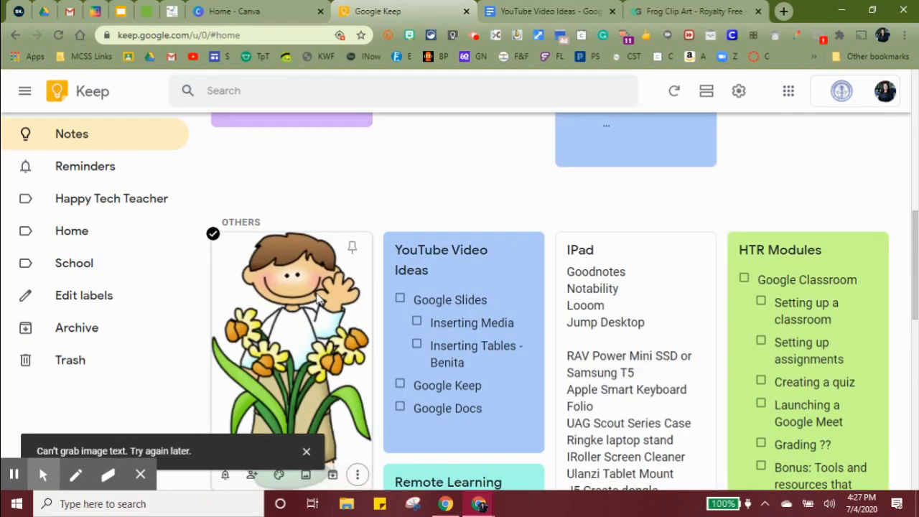
scroll(314, 298, "down", 3)
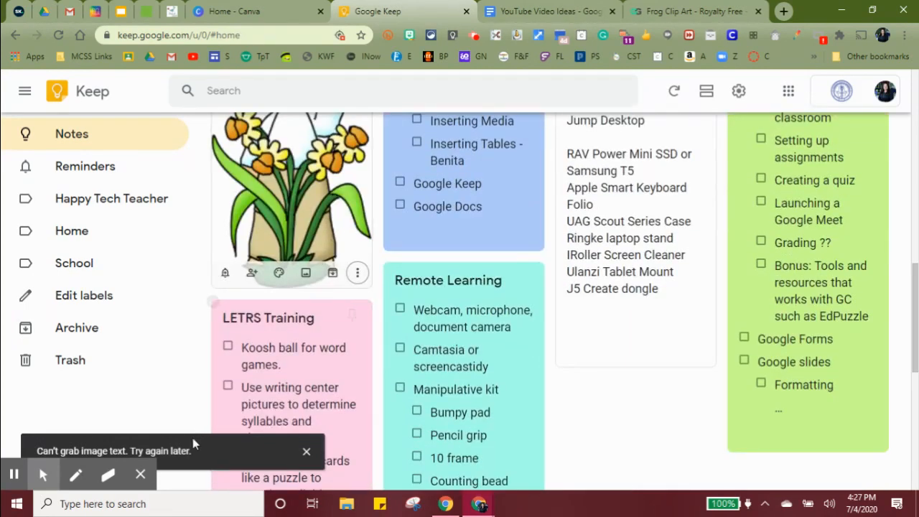
left_click(305, 452)
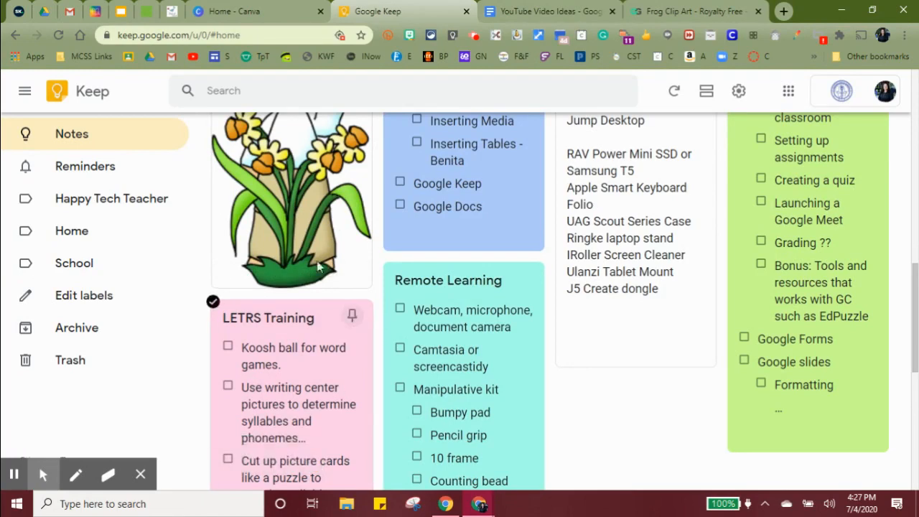
- Examine the pin markers on the pinned Groceries and Virtual Team notes
scroll(338, 241, "up", 10)
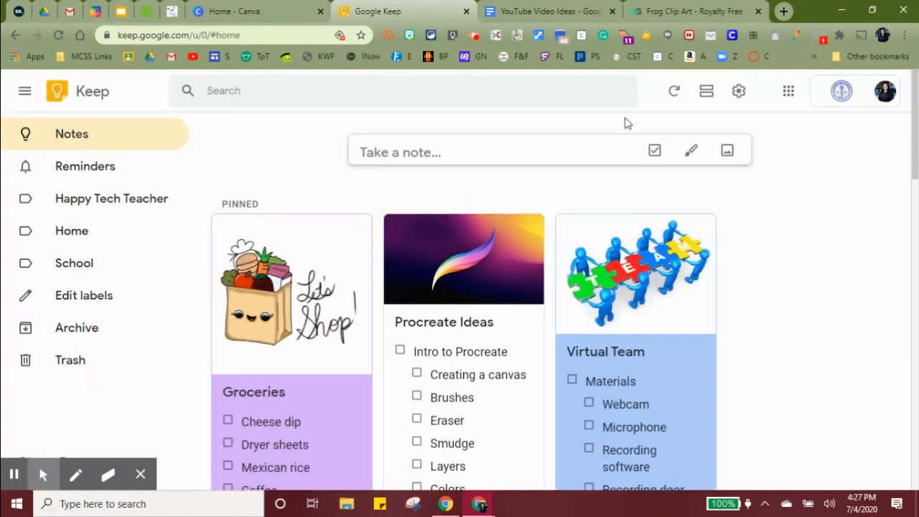
mouse_move(338, 235)
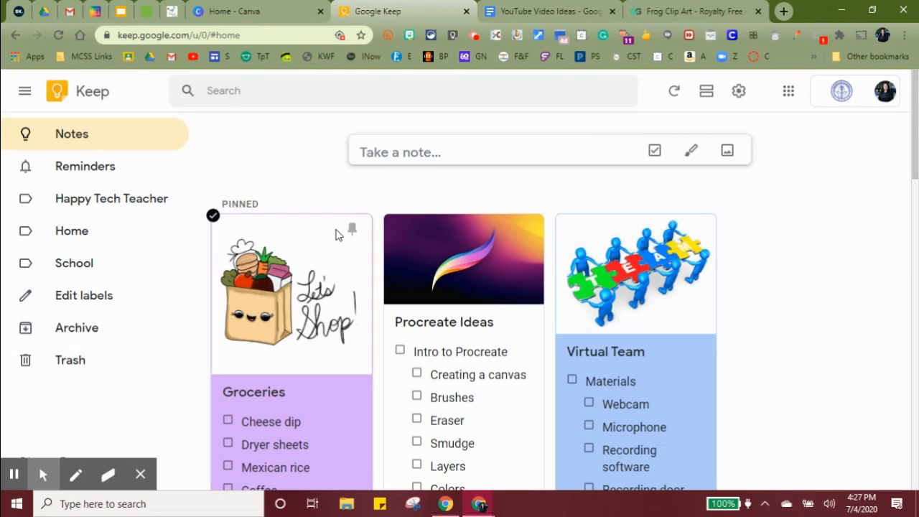
scroll(337, 235, "down", 1)
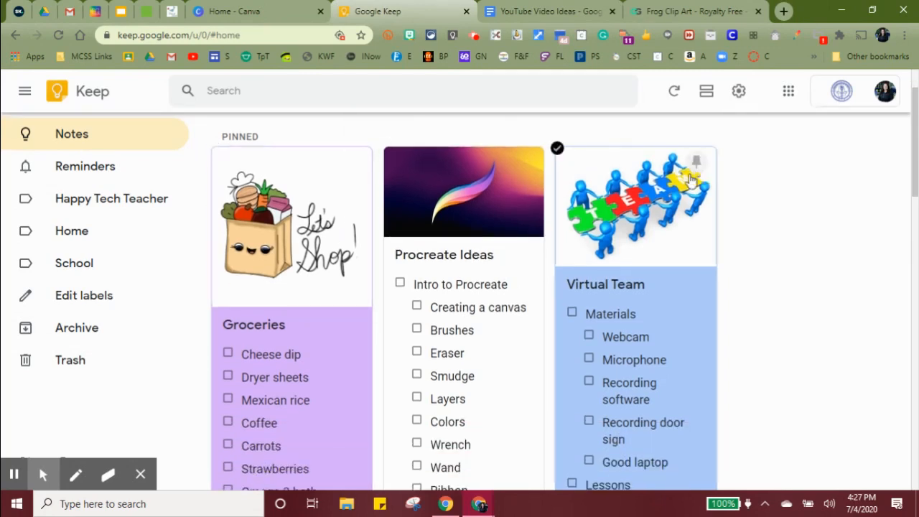
- Try to grab the image text from the pinned Virtual Team note and close the note
left_click(678, 203)
scroll(773, 258, "down", 4)
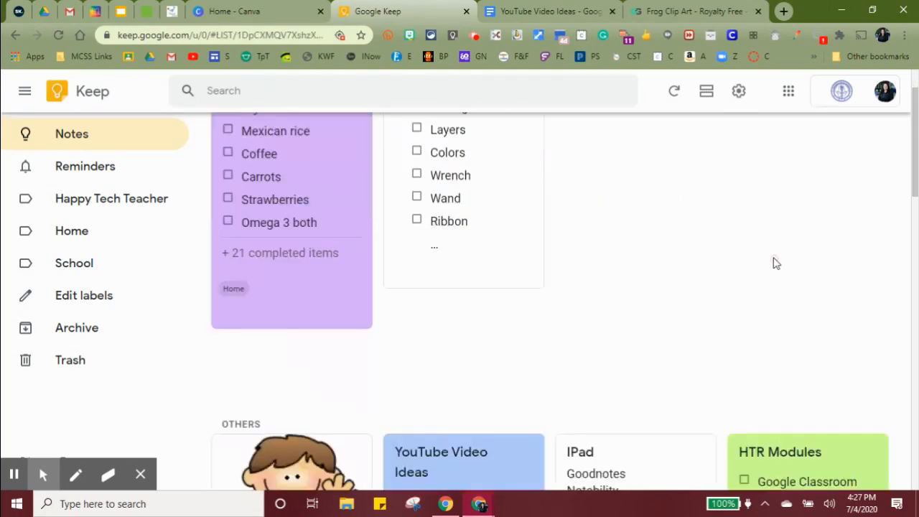
scroll(503, 402, "down", 1)
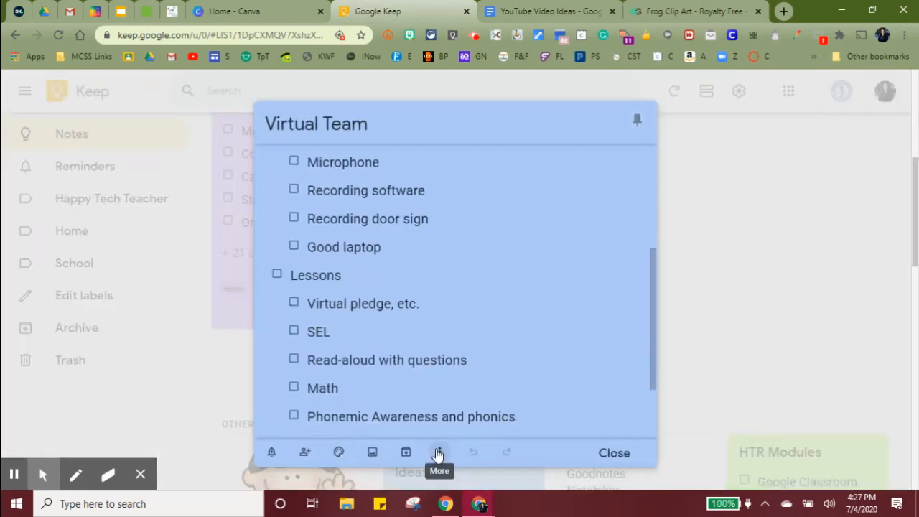
left_click(439, 451)
left_click(483, 410)
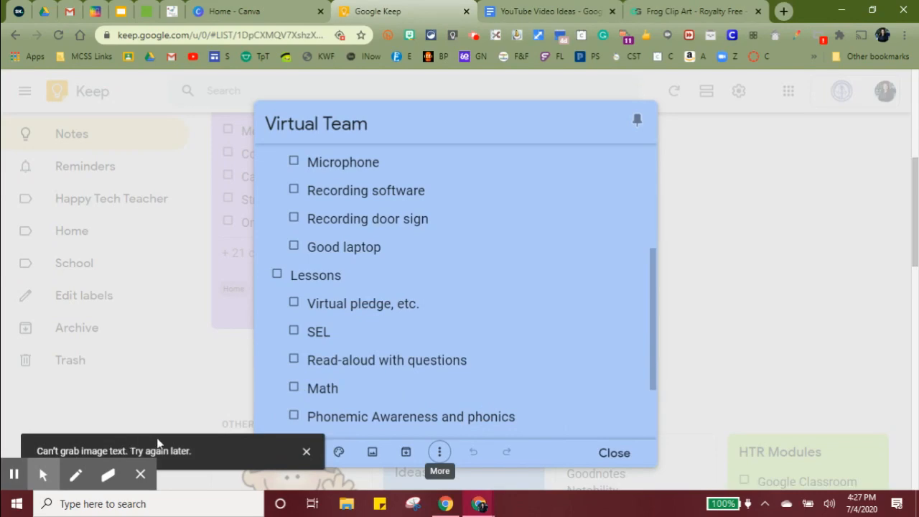
left_click(709, 204)
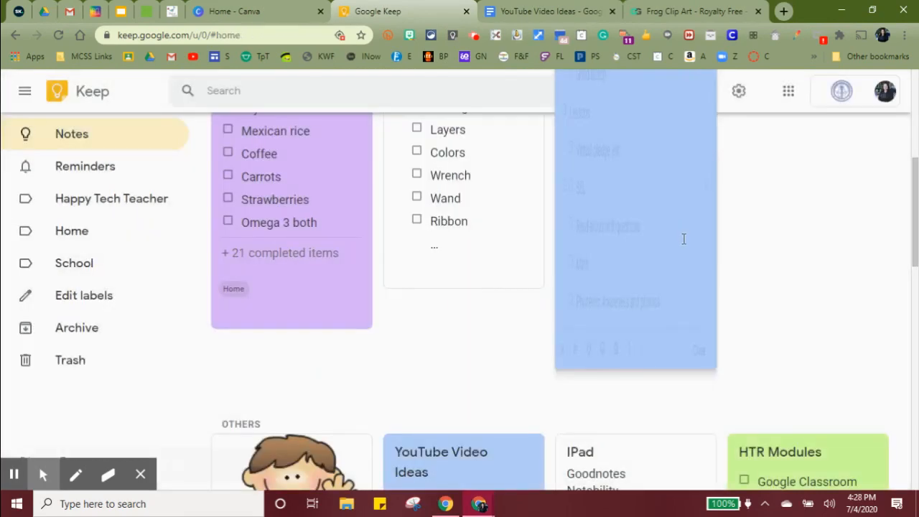
- Delete the image note of the boy with the flowers from the unpinned notes
scroll(790, 294, "up", 5)
scroll(793, 295, "up", 1)
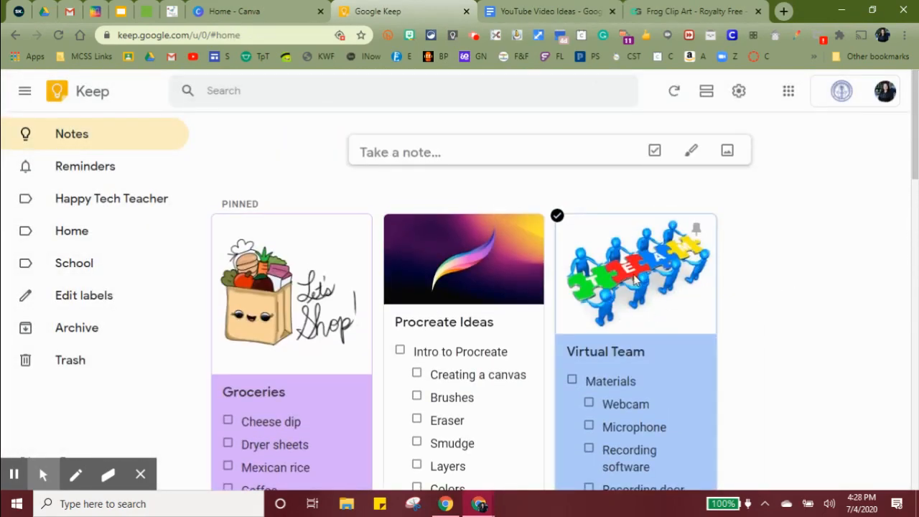
scroll(634, 280, "down", 7)
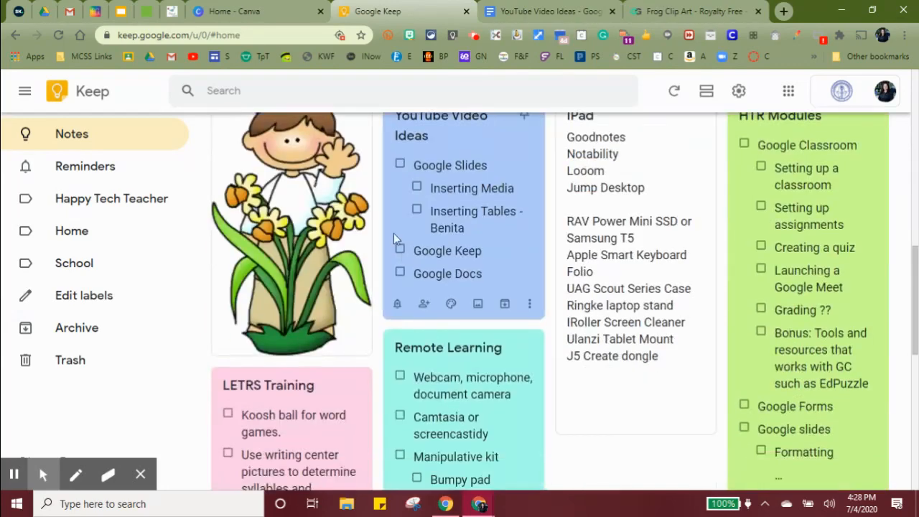
left_click(357, 340)
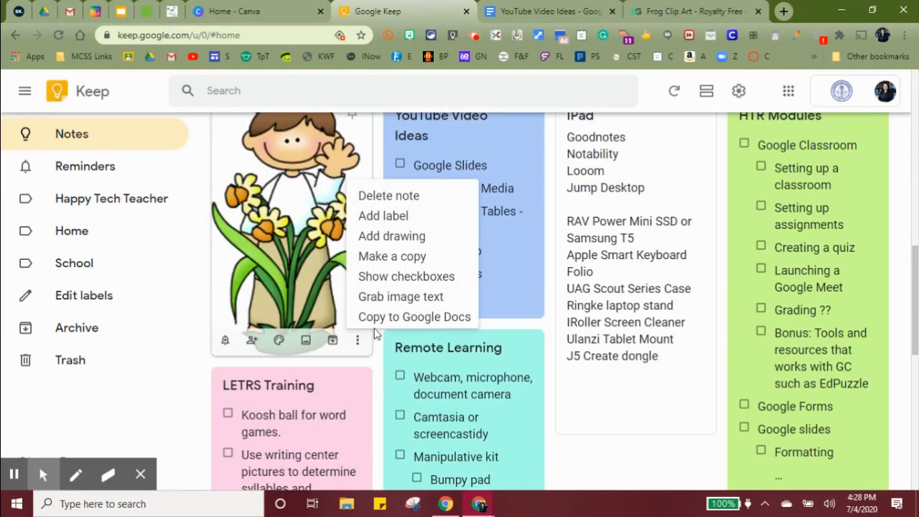
left_click(417, 196)
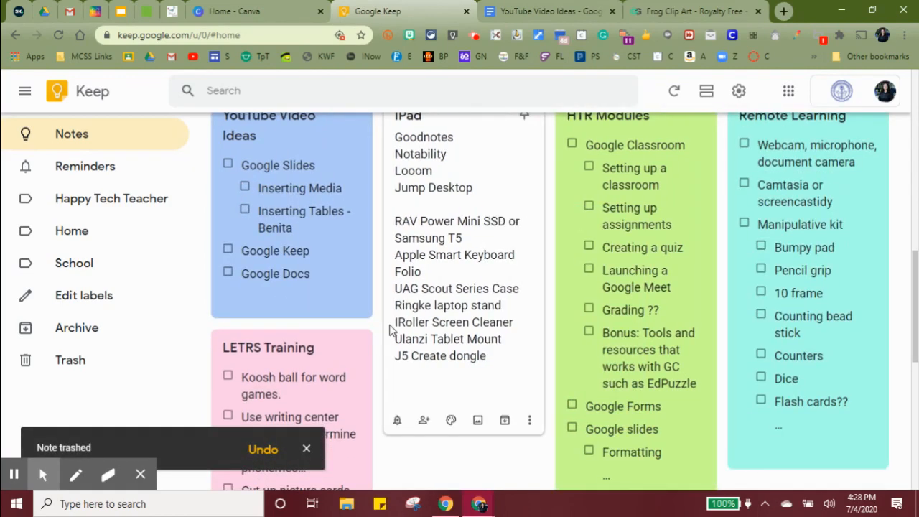
- Start a blank text note and show its additional options for labels, drawings and checkboxes
scroll(334, 268, "up", 9)
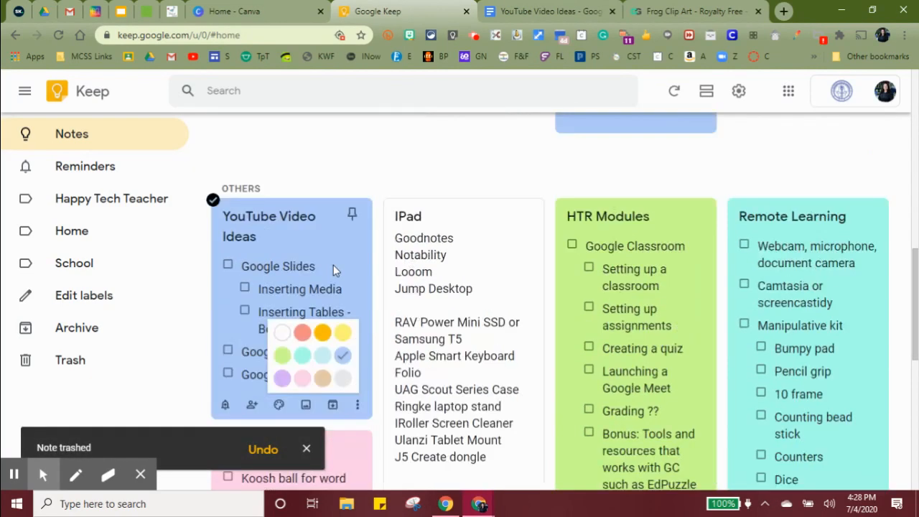
scroll(333, 268, "up", 1)
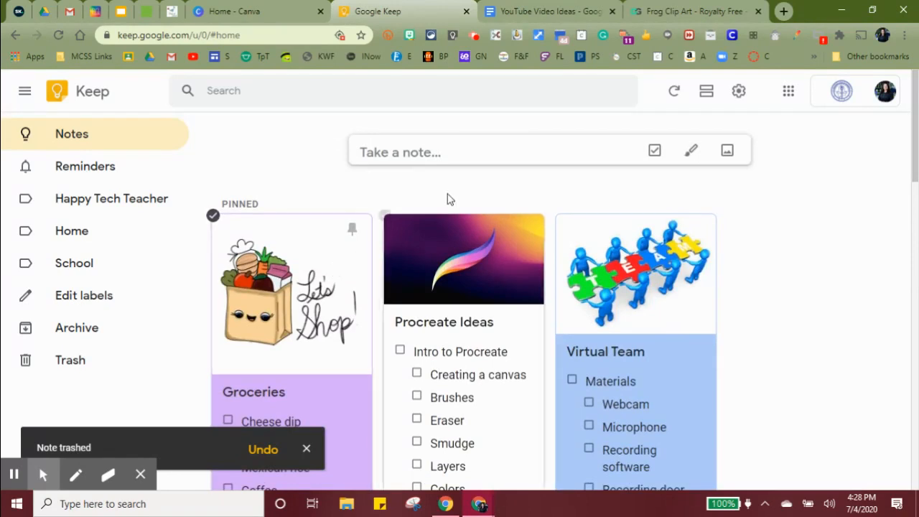
left_click(465, 152)
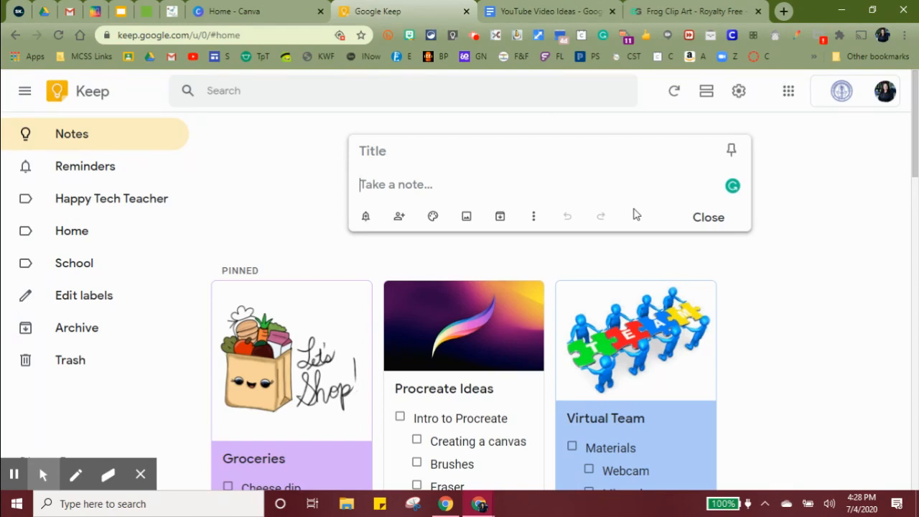
left_click(535, 219)
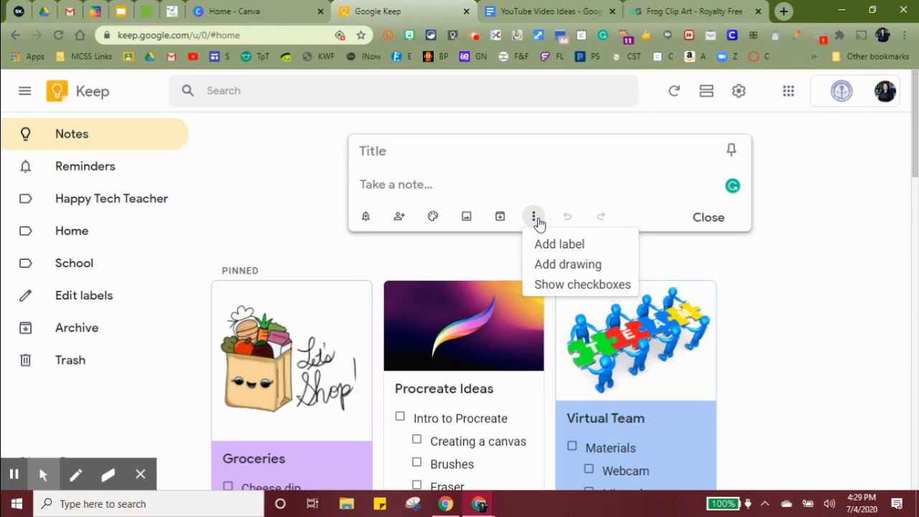
- Enable the dark theme for the notes page and disable it again
left_click(737, 92)
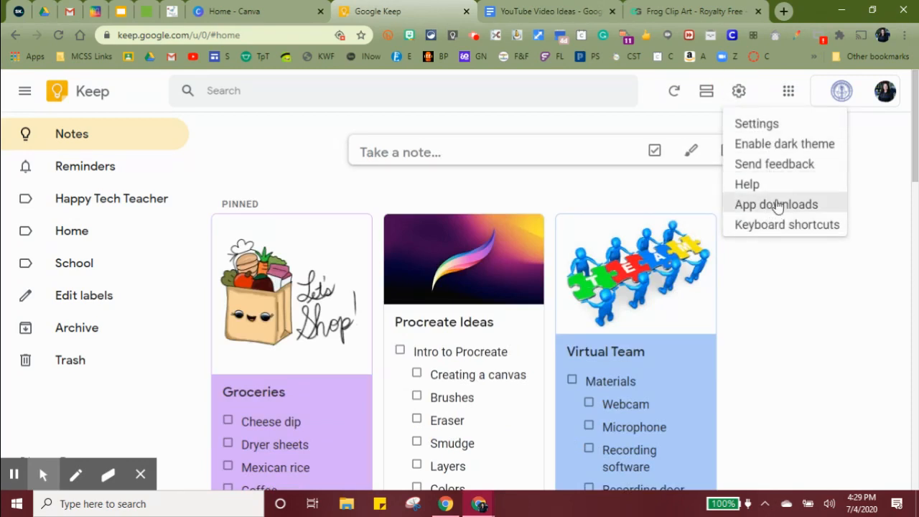
left_click(807, 150)
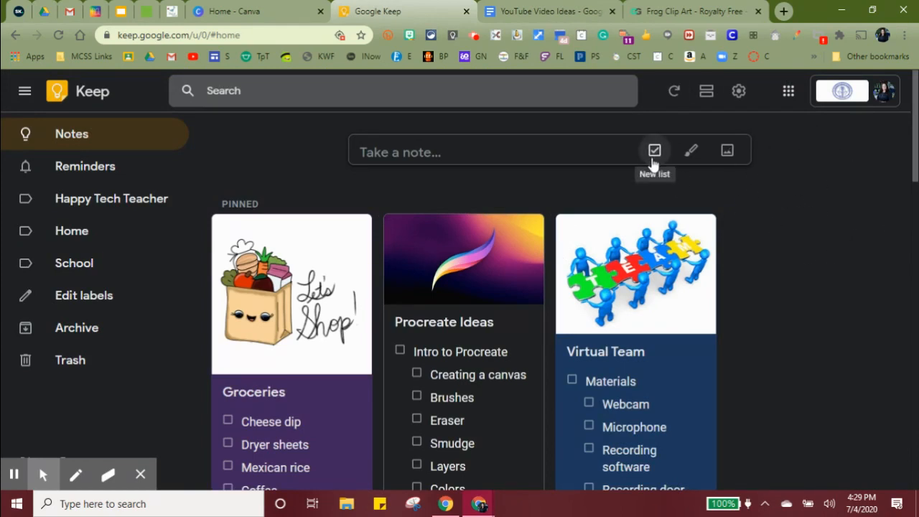
left_click(739, 92)
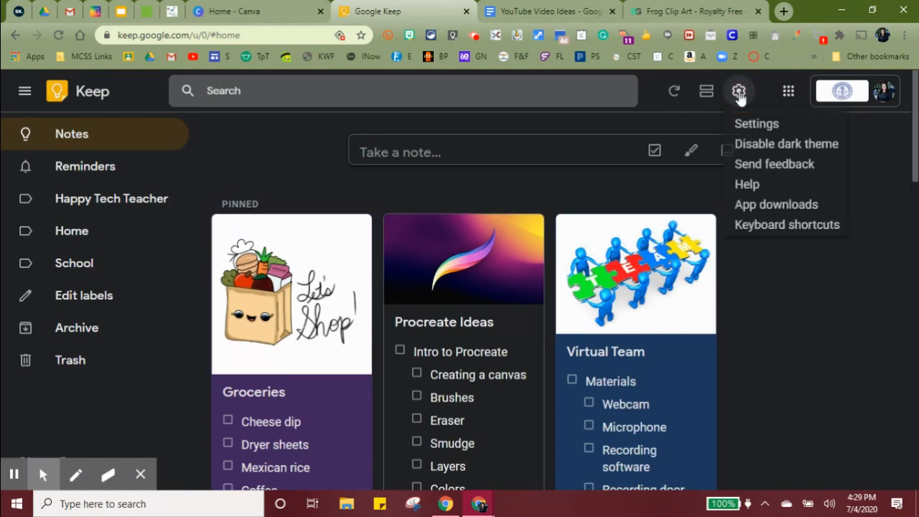
left_click(780, 144)
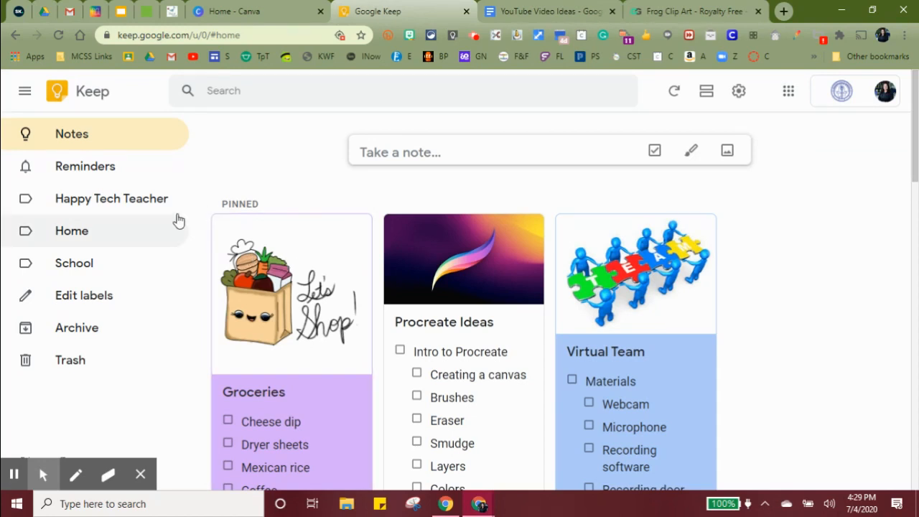
left_click(474, 35)
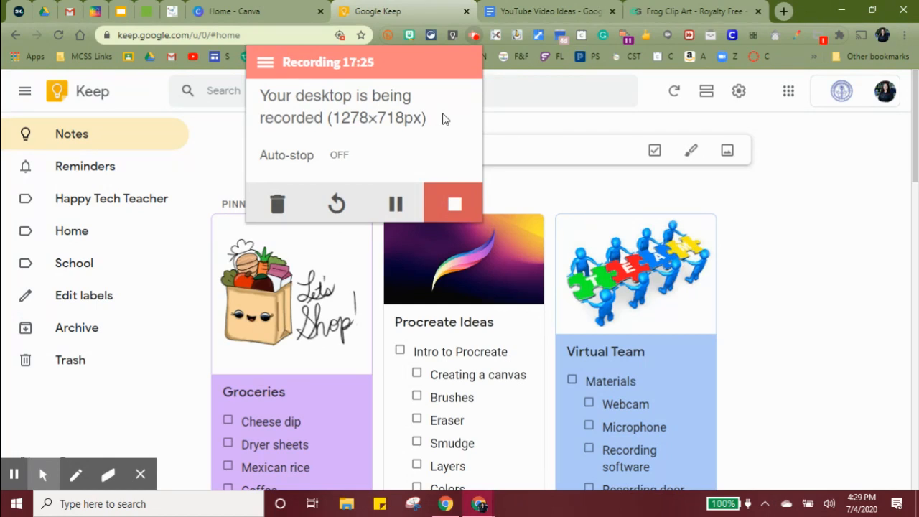
left_click(455, 208)
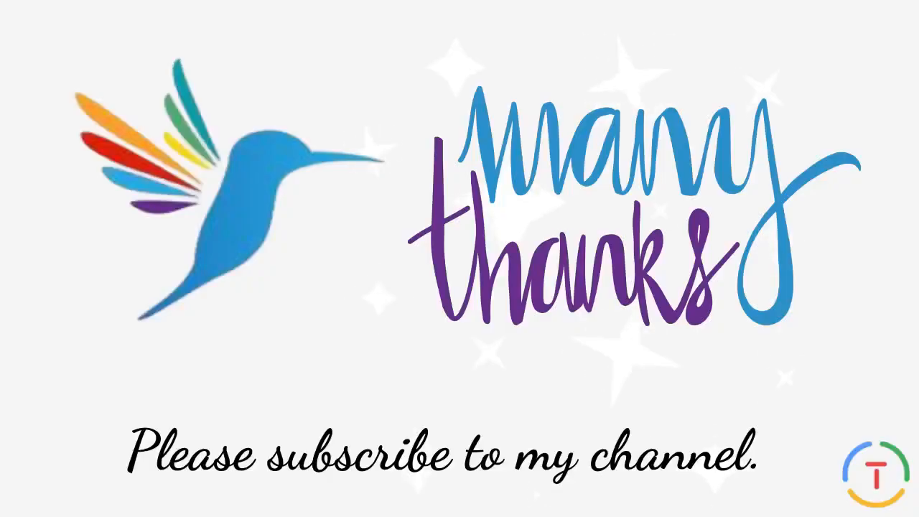